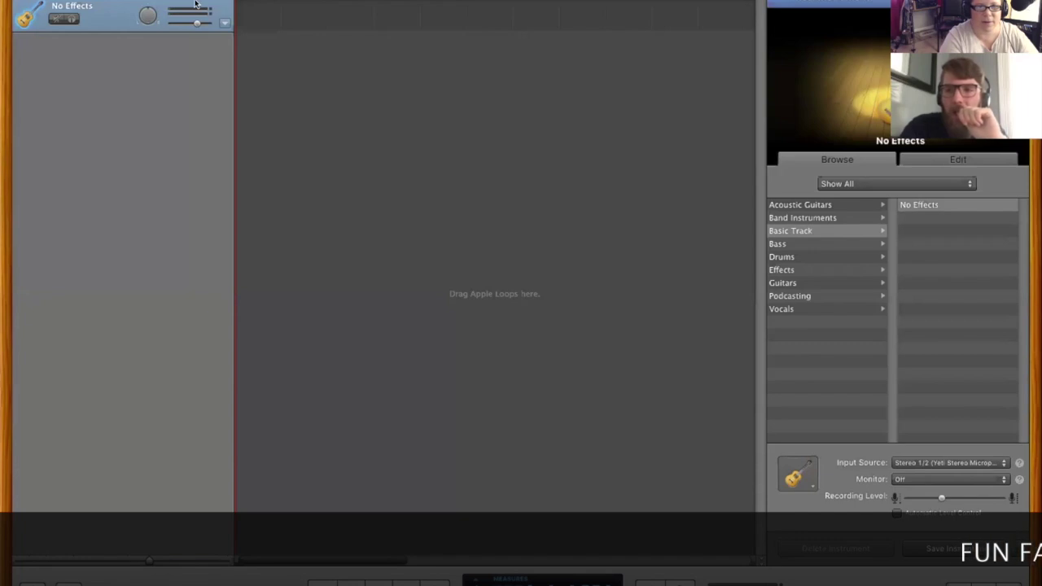
pyautogui.click(196, 0)
pyautogui.click(196, 1)
pyautogui.click(196, 1)
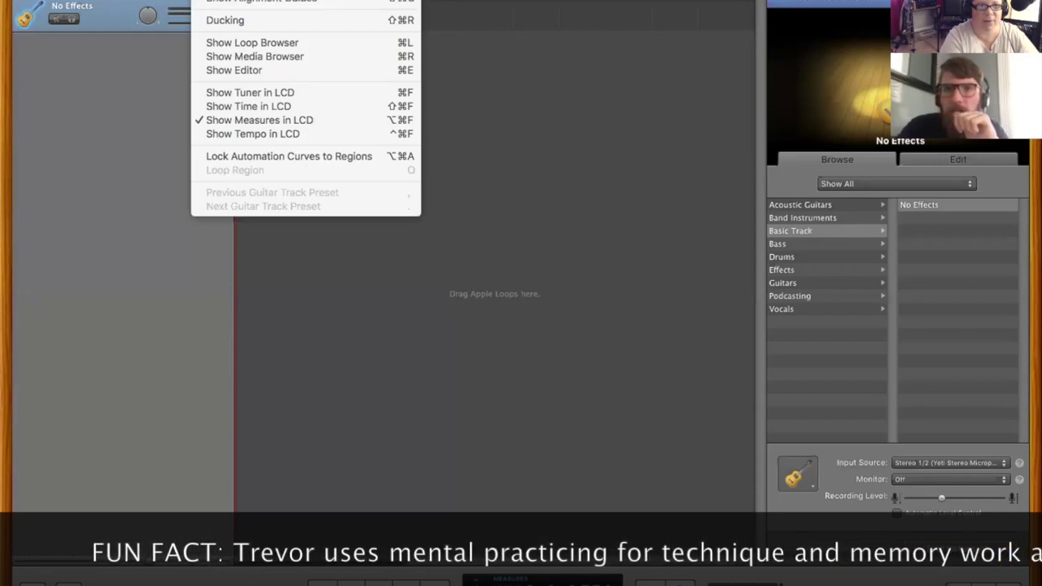
pyautogui.click(196, 1)
pyautogui.click(196, 1)
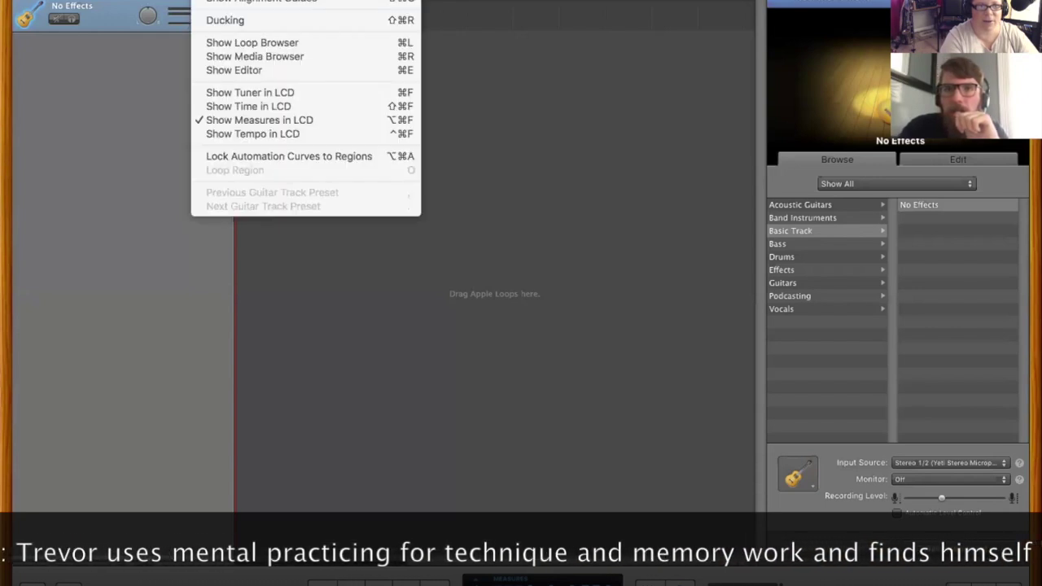
pyautogui.press('Escape')
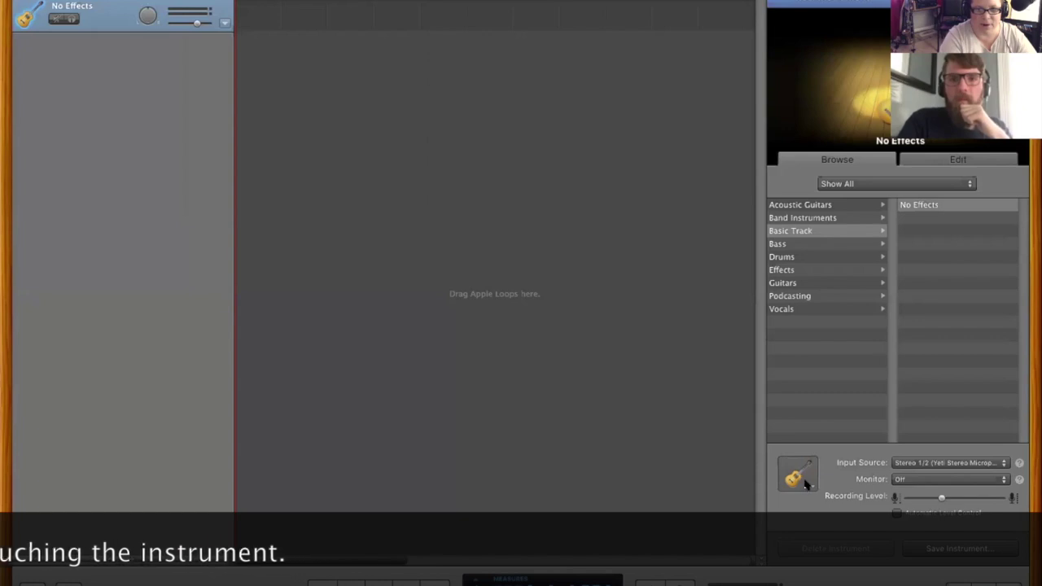
# Step: Set the track's instrument to Tenor Sax from Band Instruments and give it the clarinet icon
pyautogui.click(795, 219)
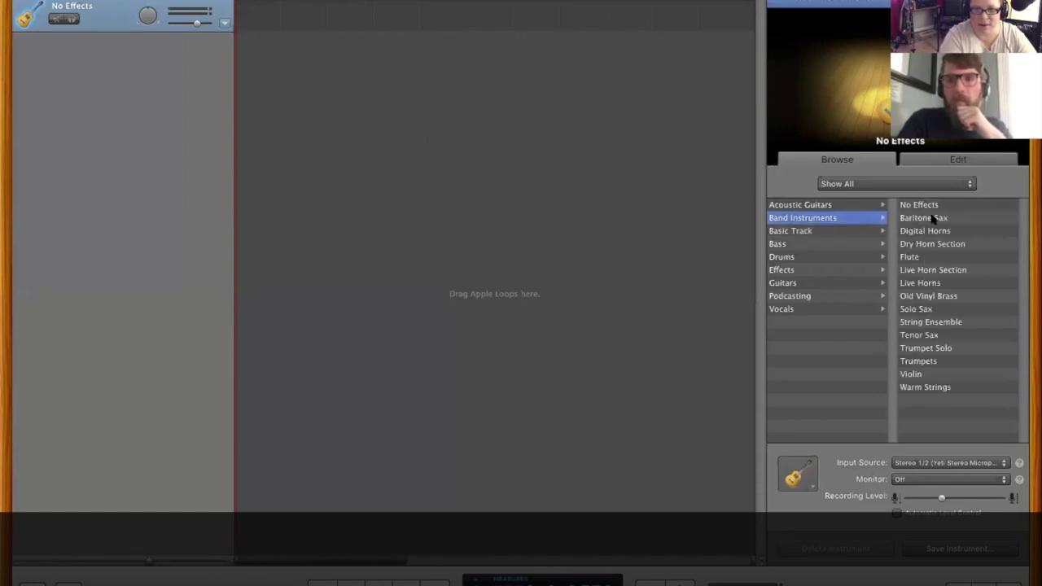
pyautogui.click(919, 336)
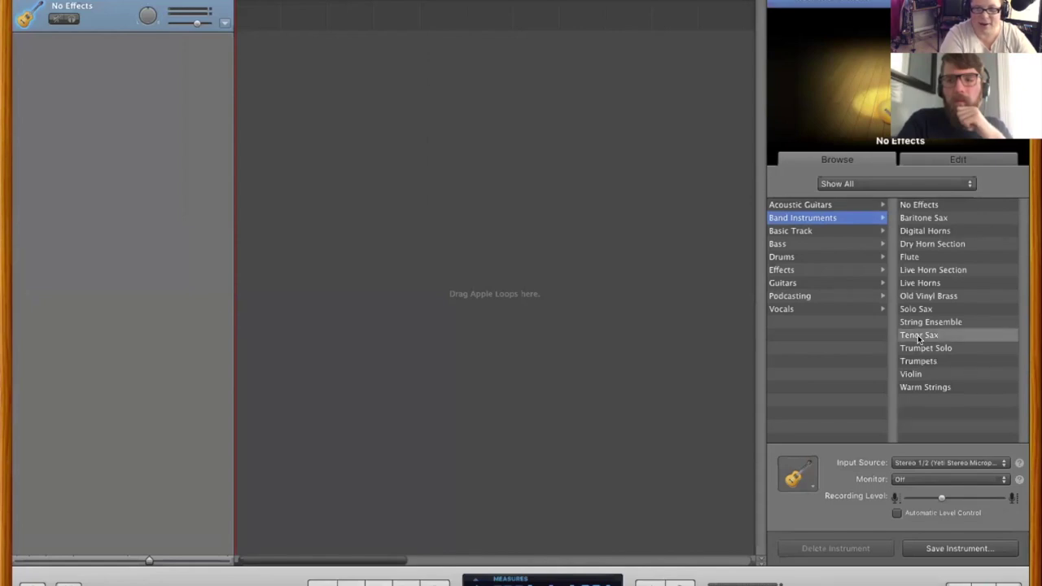
pyautogui.click(798, 476)
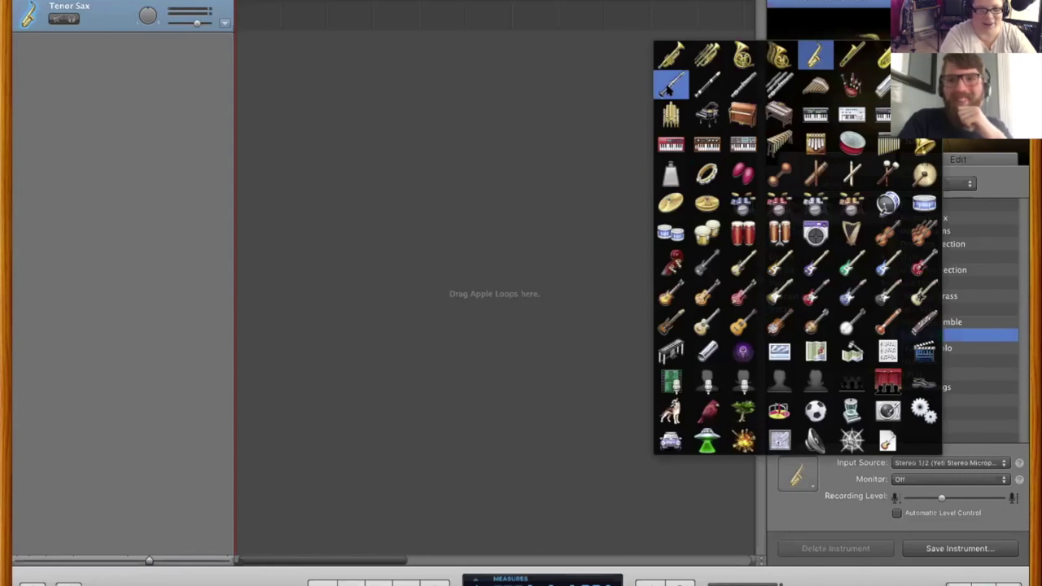
pyautogui.click(667, 86)
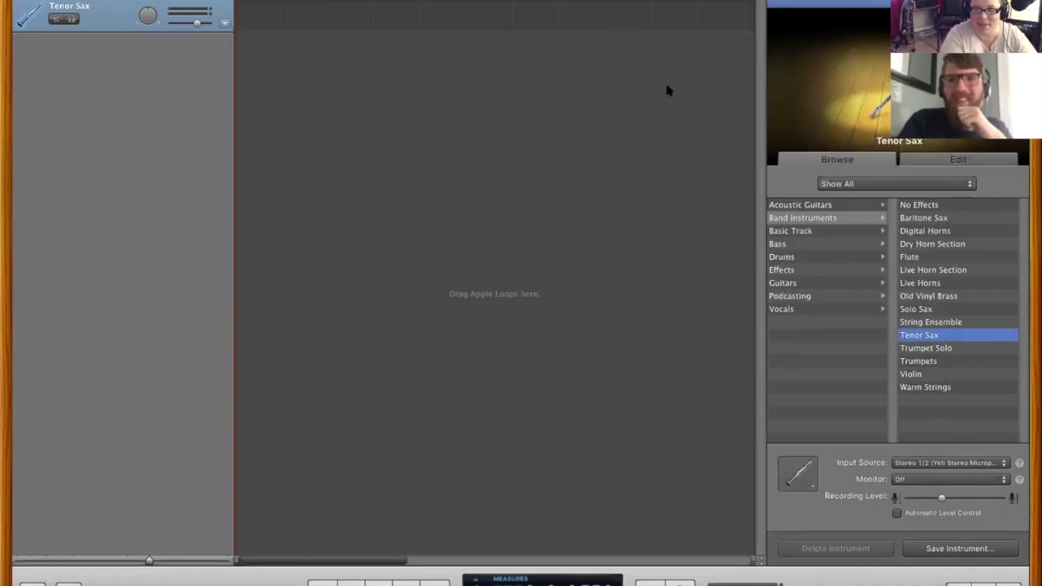
# Step: Show the Tenor Sax track's effects settings and record a short take on the track
pyautogui.click(942, 162)
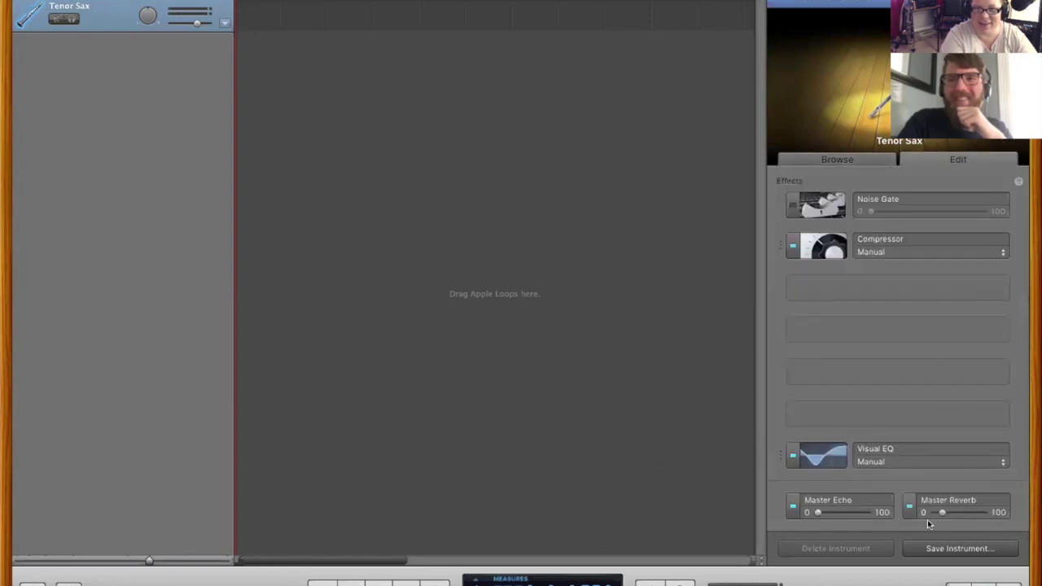
pyautogui.moveTo(940, 512)
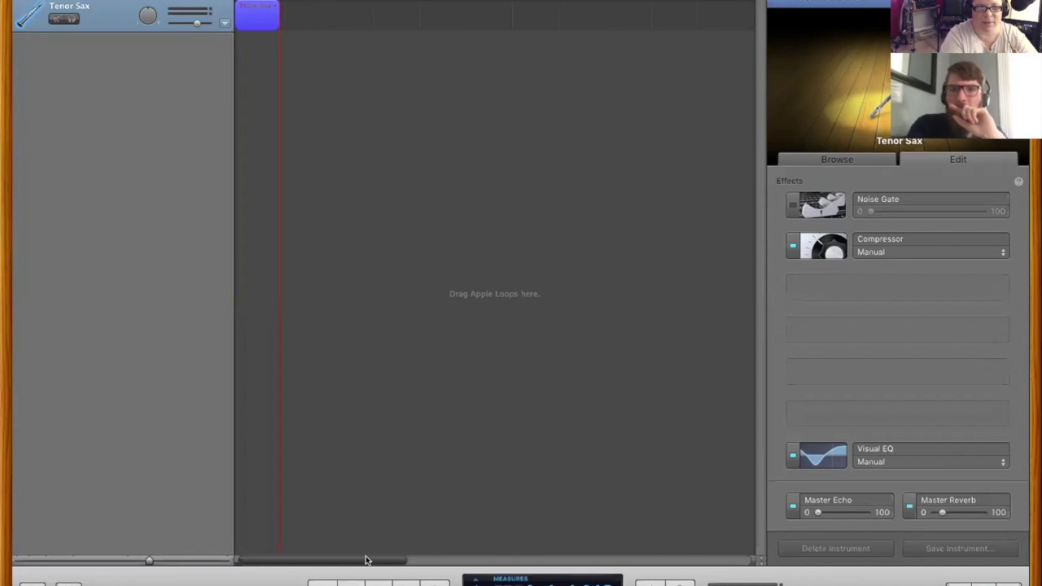
pyautogui.click(378, 583)
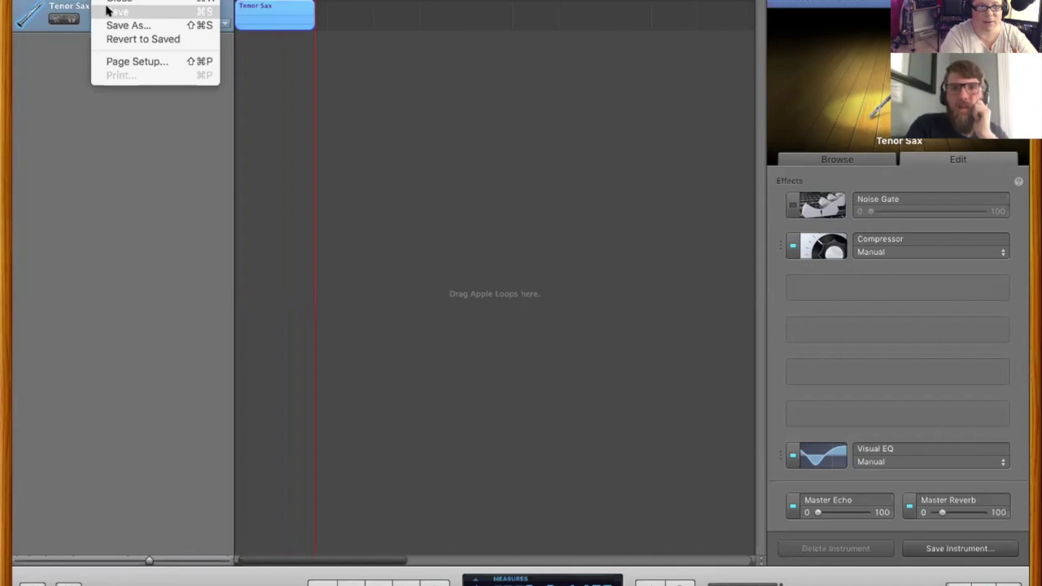
# Step: Save the recording project and close it with an iLife preview
pyautogui.click(107, 11)
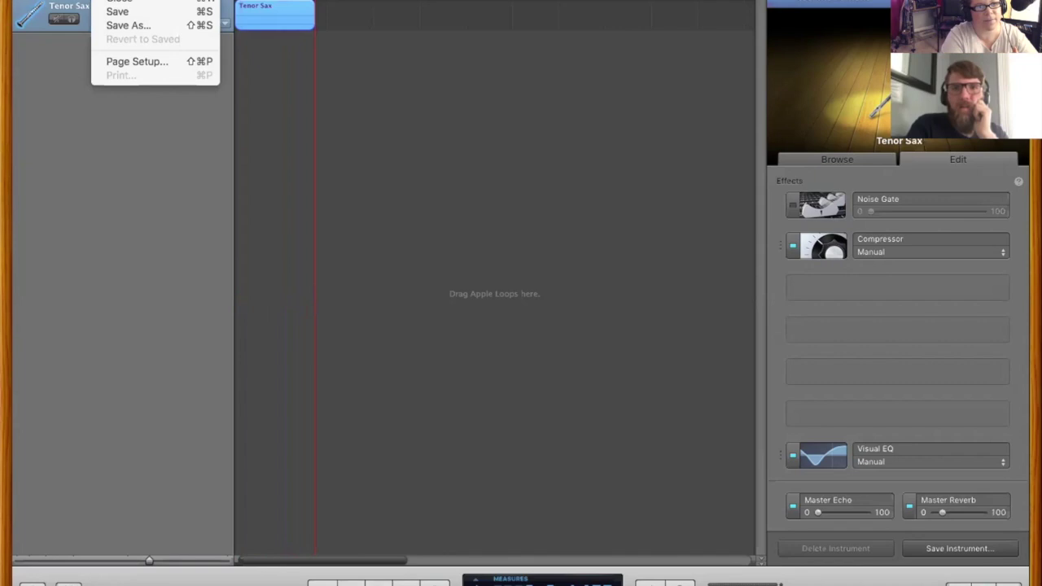
pyautogui.press('Escape')
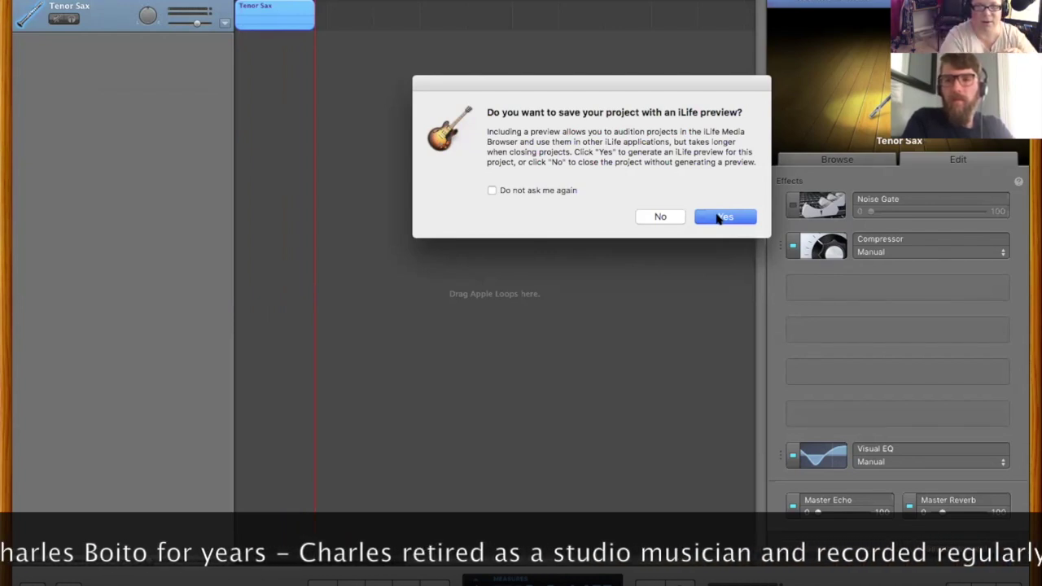
pyautogui.click(717, 218)
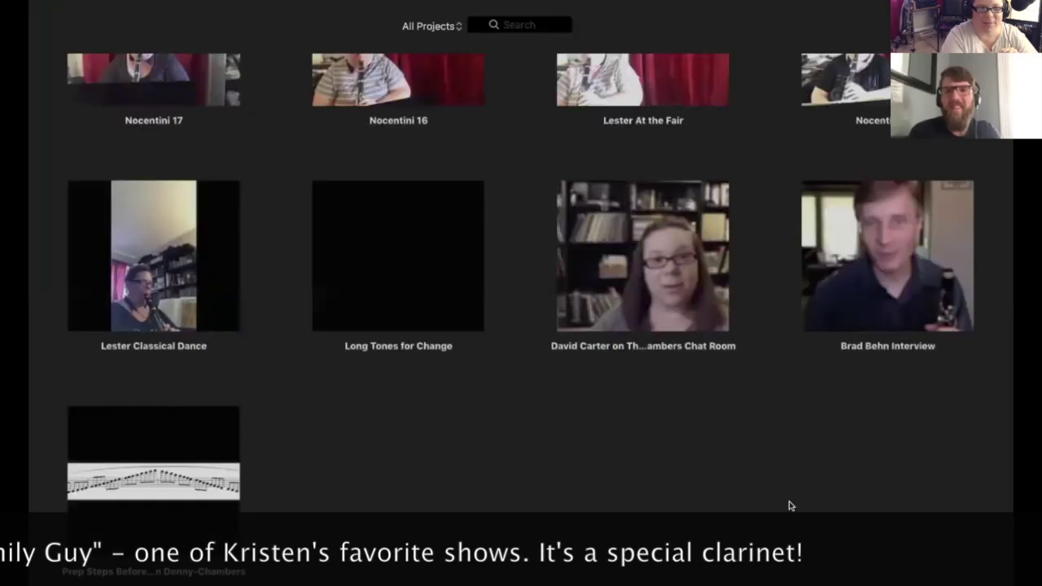
# Step: Switch to iMovie and create a new movie project
pyautogui.scroll(5, 522, 434)
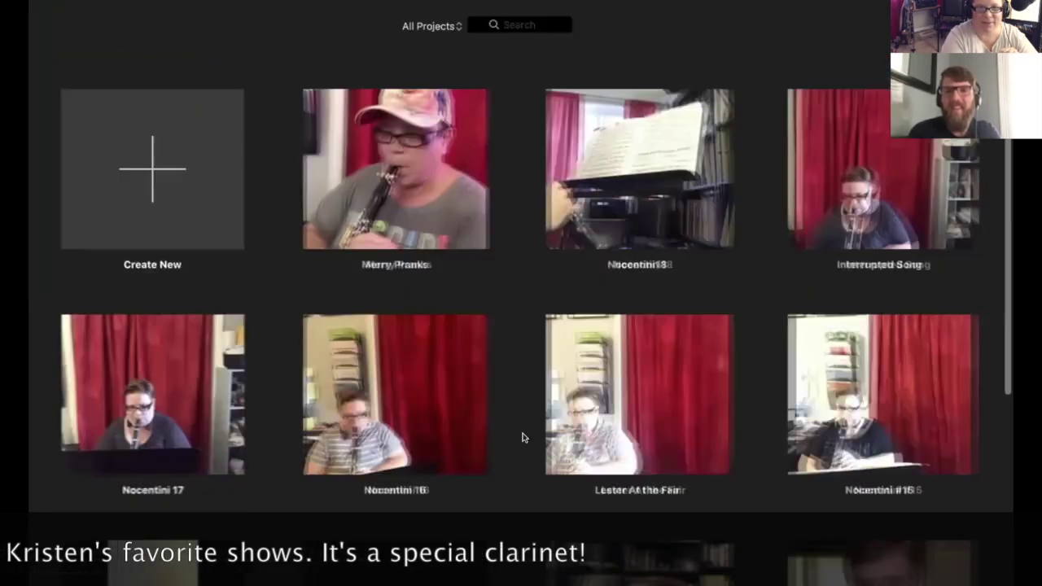
pyautogui.click(150, 170)
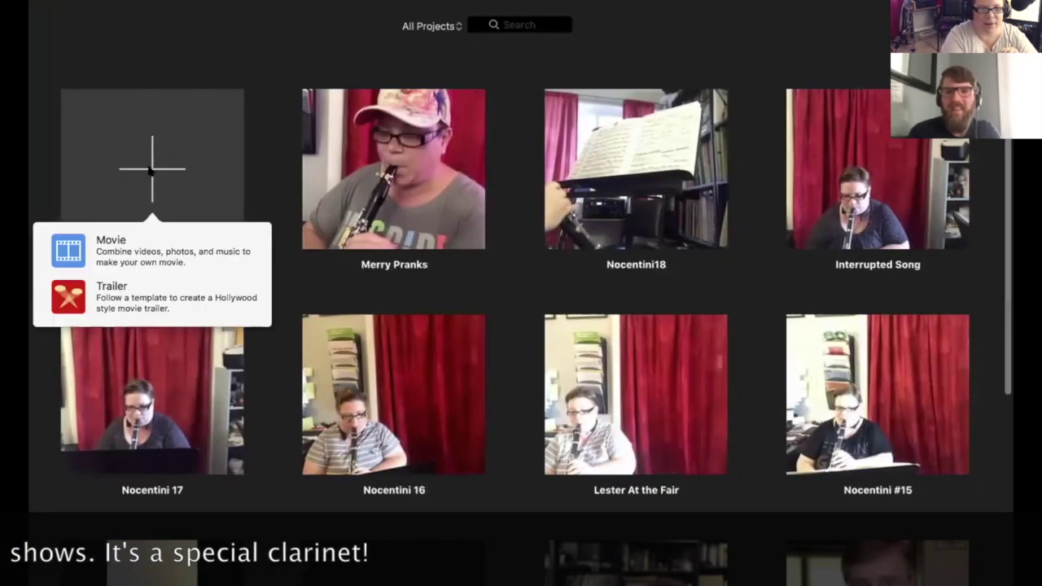
pyautogui.click(118, 254)
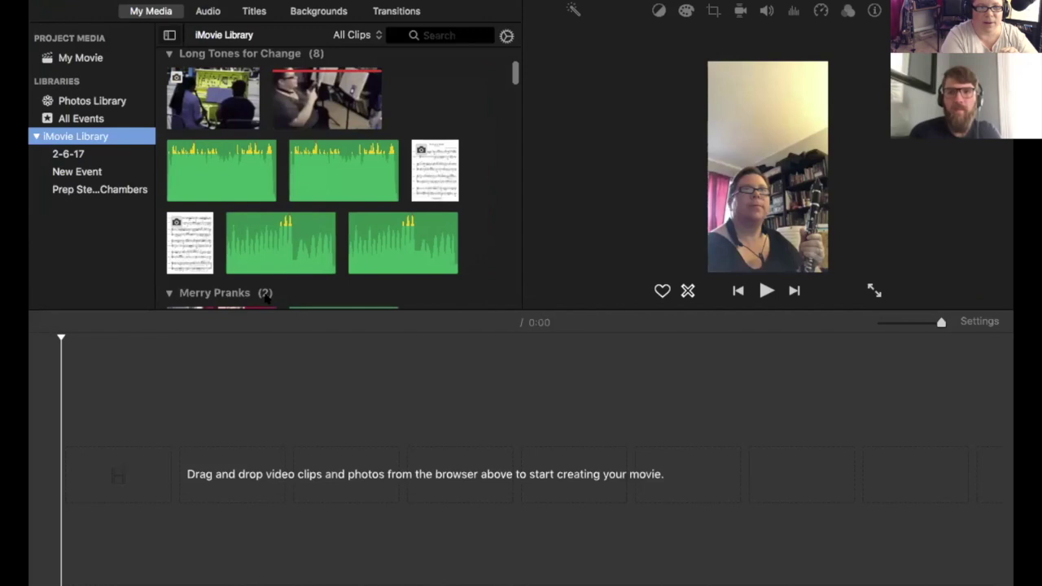
# Step: Add the GarageBand recording Nocentini19 as audio at the start of the movie timeline and play it back
pyautogui.click(207, 12)
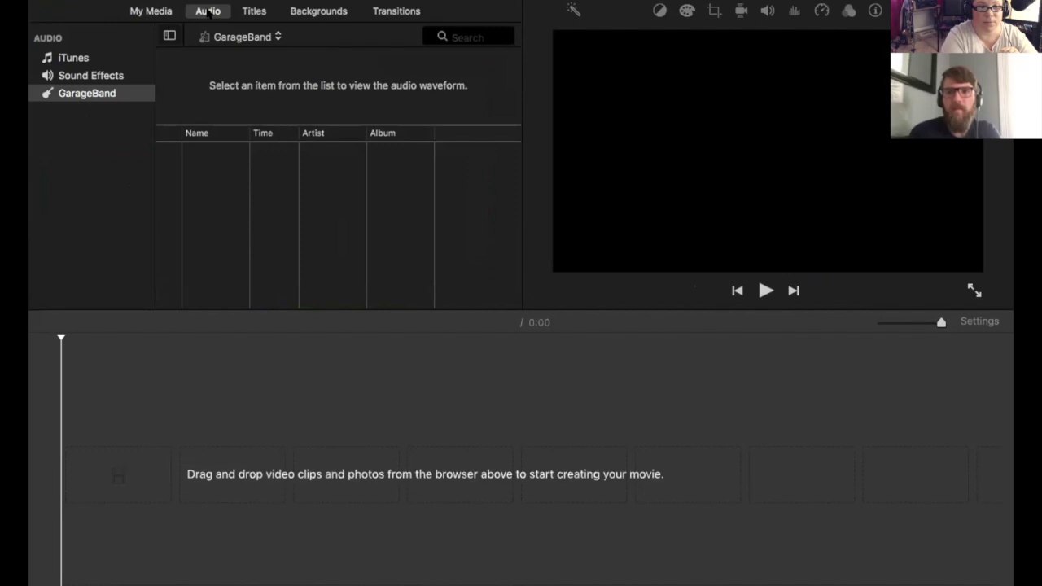
pyautogui.scroll(-2, 246, 218)
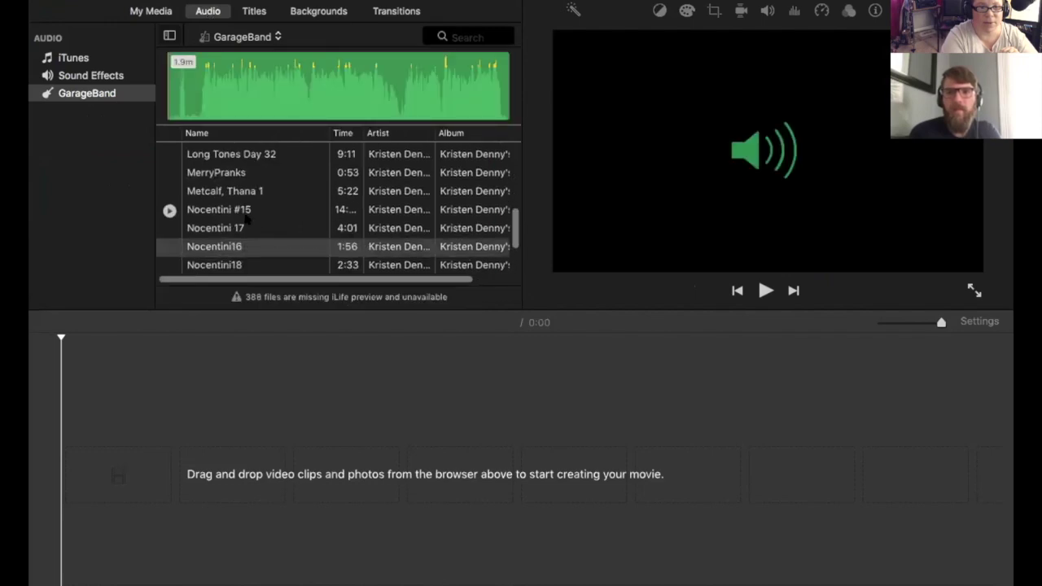
pyautogui.scroll(-2, 246, 218)
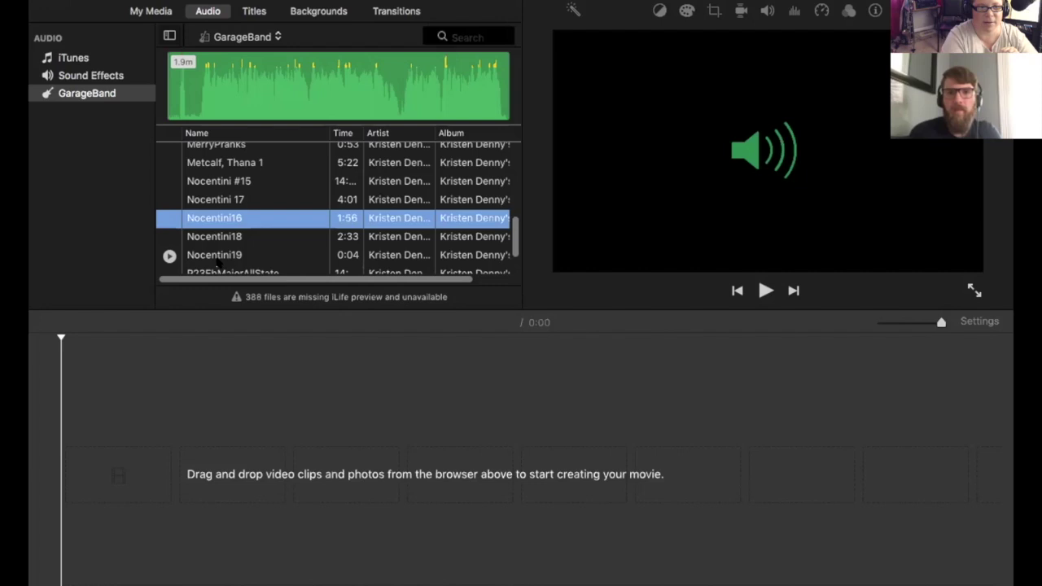
pyautogui.moveTo(216, 255); pyautogui.dragTo(125, 519)
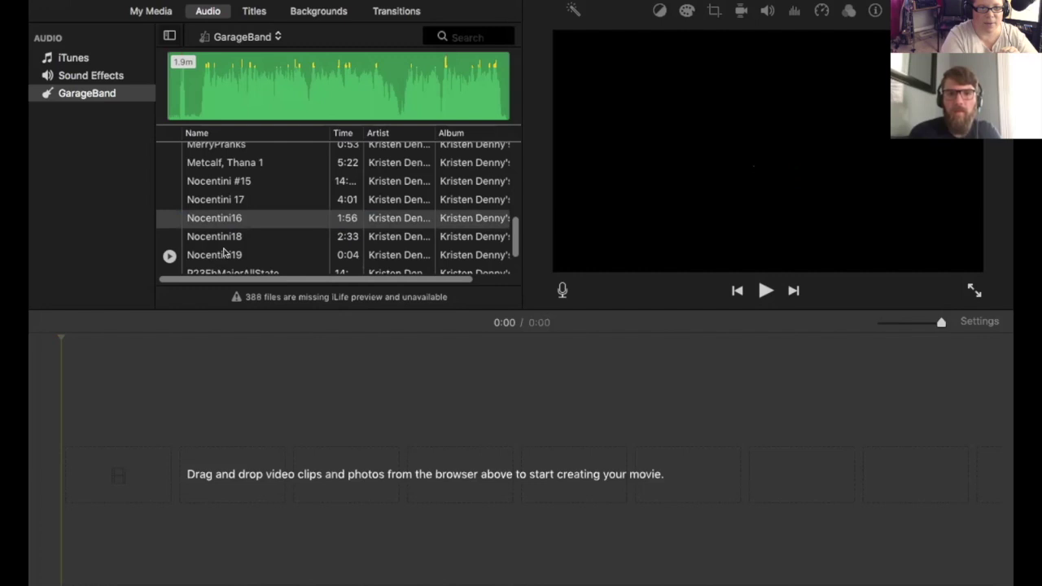
pyautogui.moveTo(159, 556); pyautogui.dragTo(68, 547)
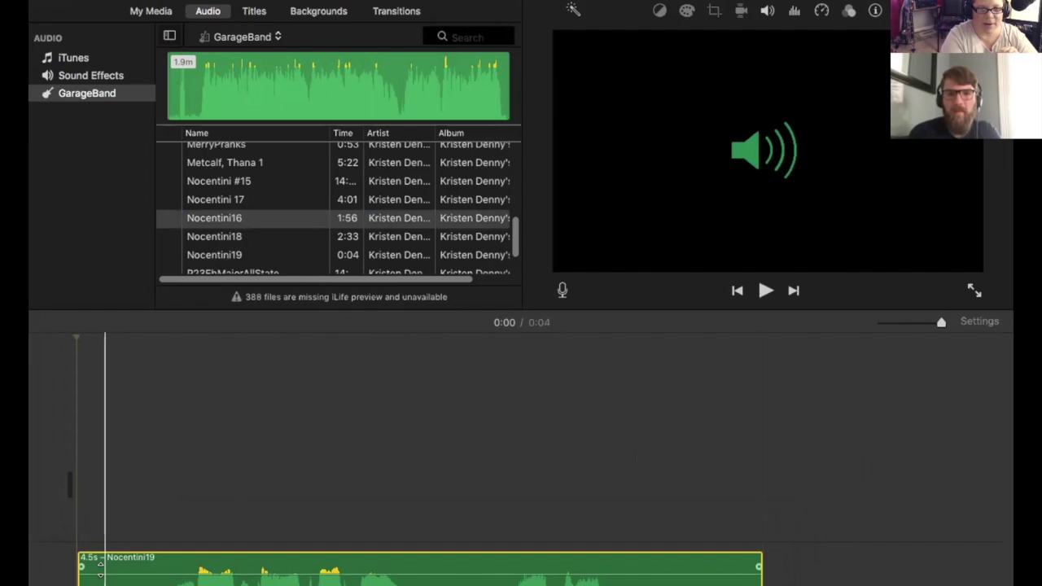
pyautogui.click(758, 293)
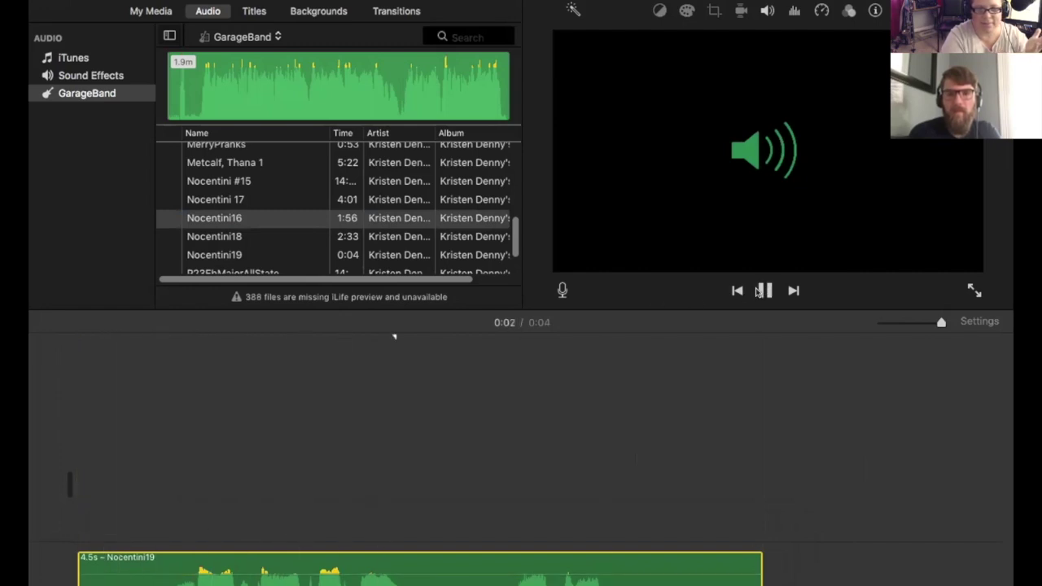
pyautogui.click(758, 293)
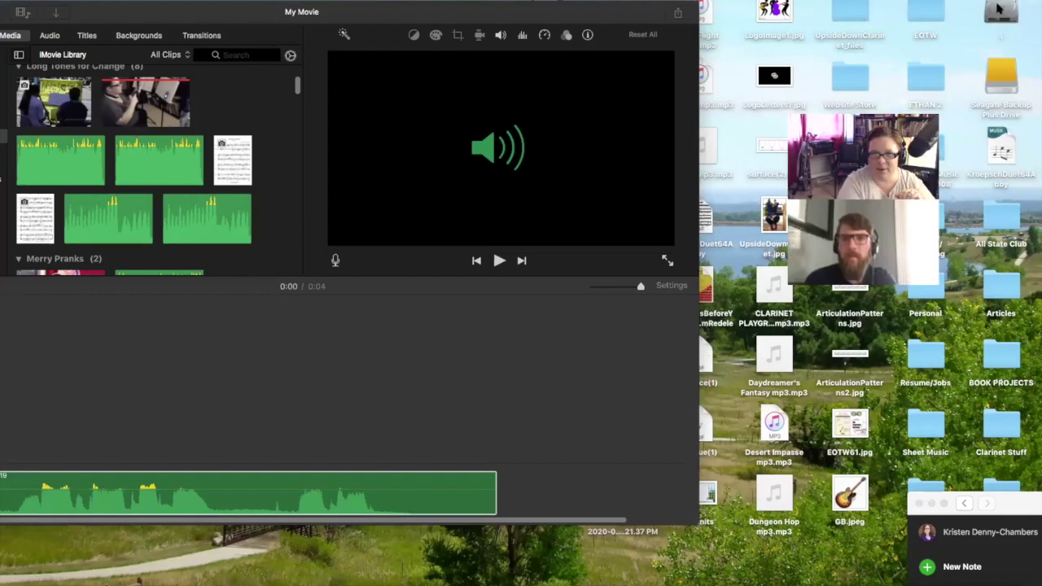
# Step: Add IMG_1422.MOV from the Downloads folder to the start of the timeline, above the Nocentini19 audio
pyautogui.click(998, 8)
pyautogui.doubleClick(999, 8)
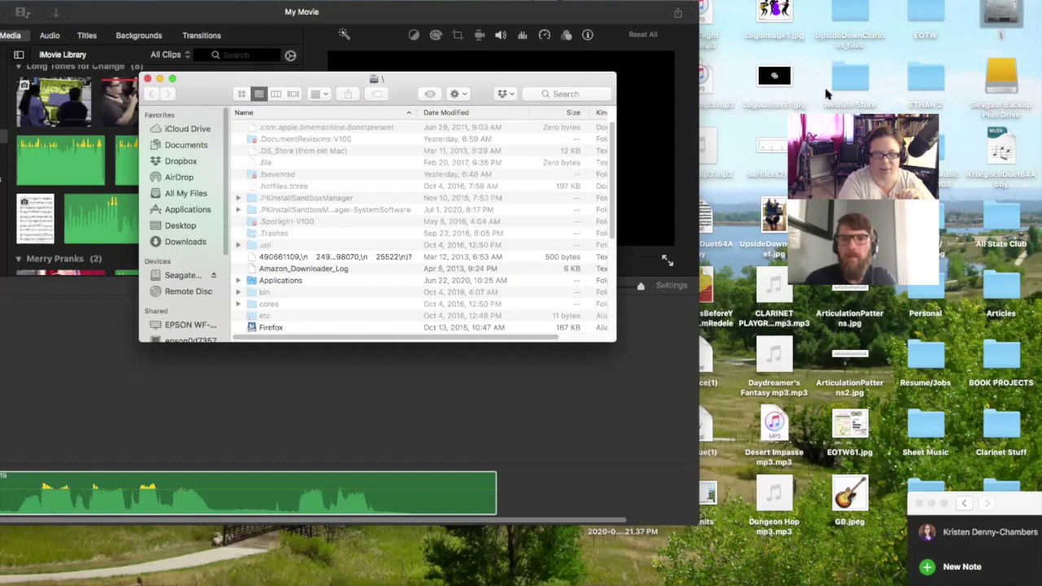
pyautogui.click(177, 243)
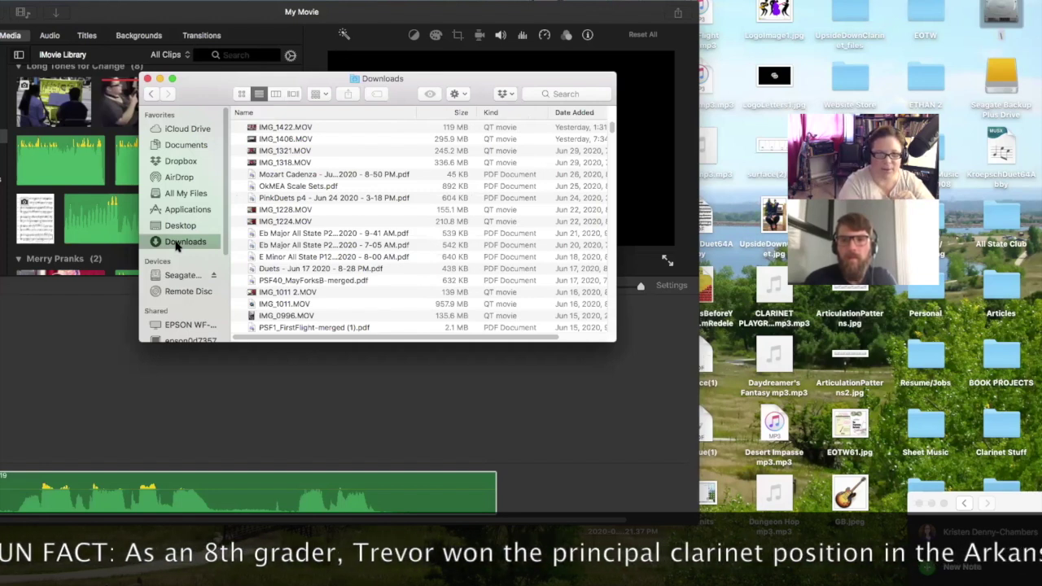
pyautogui.click(298, 127)
pyautogui.moveTo(220, 88); pyautogui.dragTo(581, 158)
pyautogui.moveTo(628, 195); pyautogui.dragTo(114, 370)
pyautogui.moveTo(6, 407); pyautogui.dragTo(8, 407)
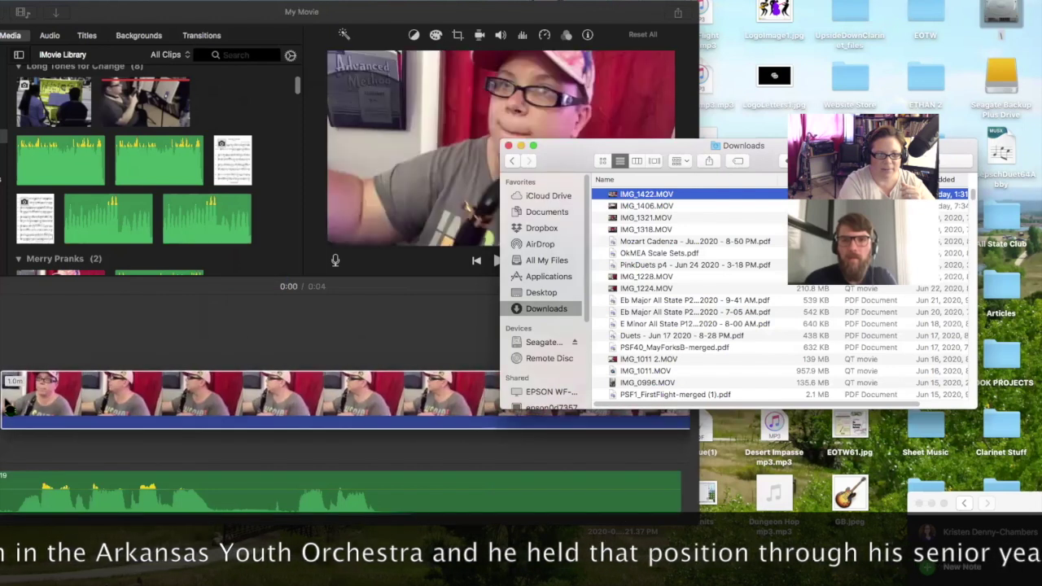
# Step: Move the Downloads window aside and reposition the movie window so the start of the timeline is fully visible
pyautogui.moveTo(730, 160); pyautogui.dragTo(929, 163)
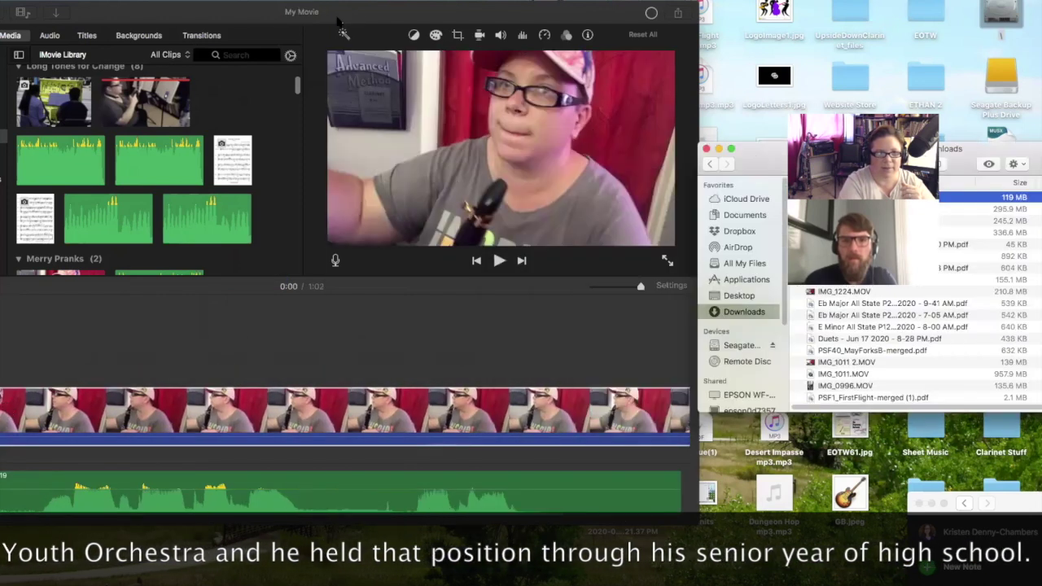
pyautogui.doubleClick(251, 14)
pyautogui.moveTo(462, 331); pyautogui.dragTo(376, 40)
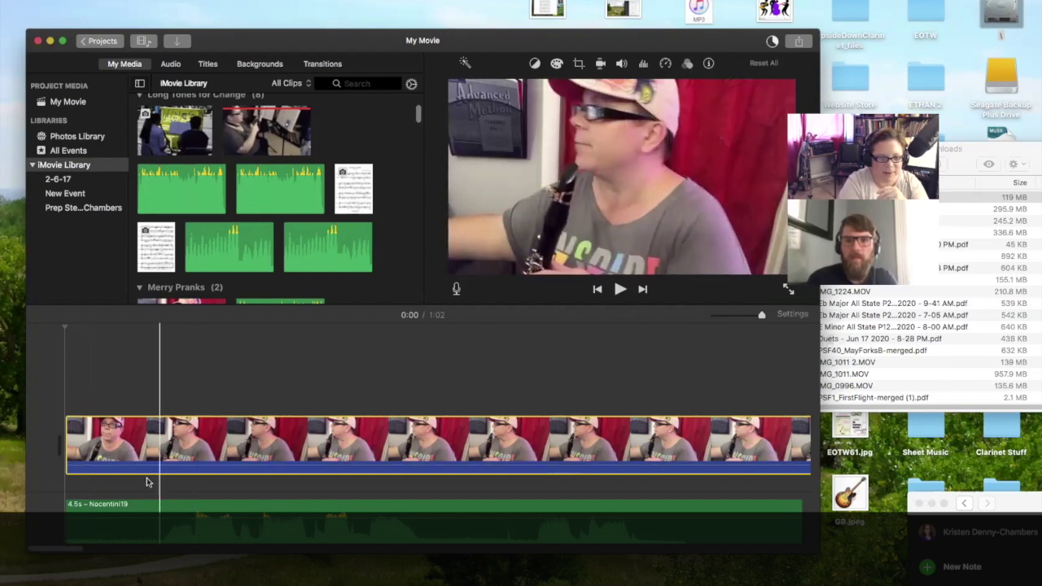
# Step: Add a marker to the video clip at about 0:01 on the timeline
pyautogui.hscroll(3, 159, 550)
pyautogui.hscroll(-2, 159, 551)
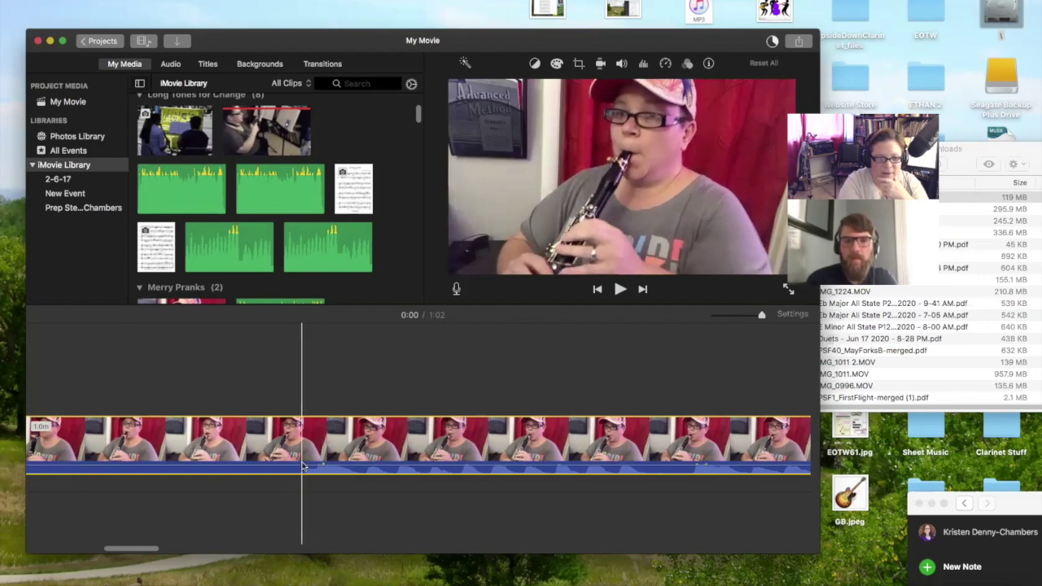
pyautogui.press('super+z')
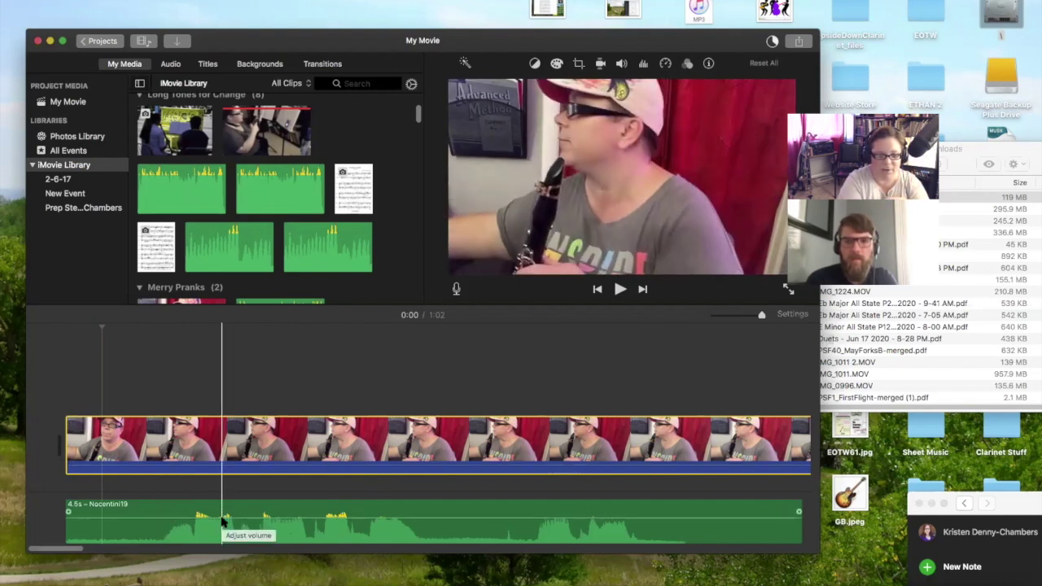
pyautogui.moveTo(179, 468); pyautogui.dragTo(174, 483)
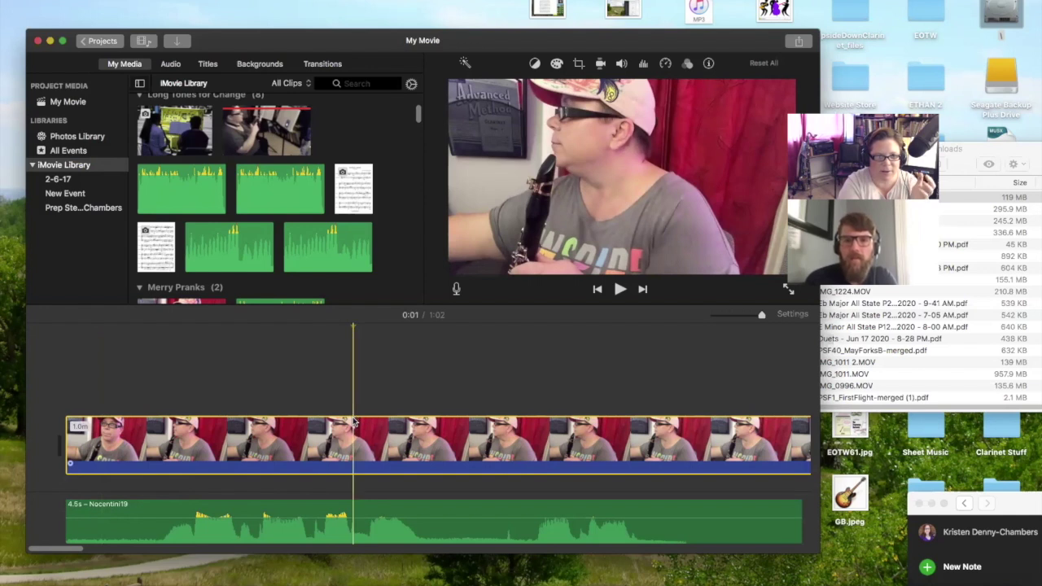
pyautogui.click(143, 0)
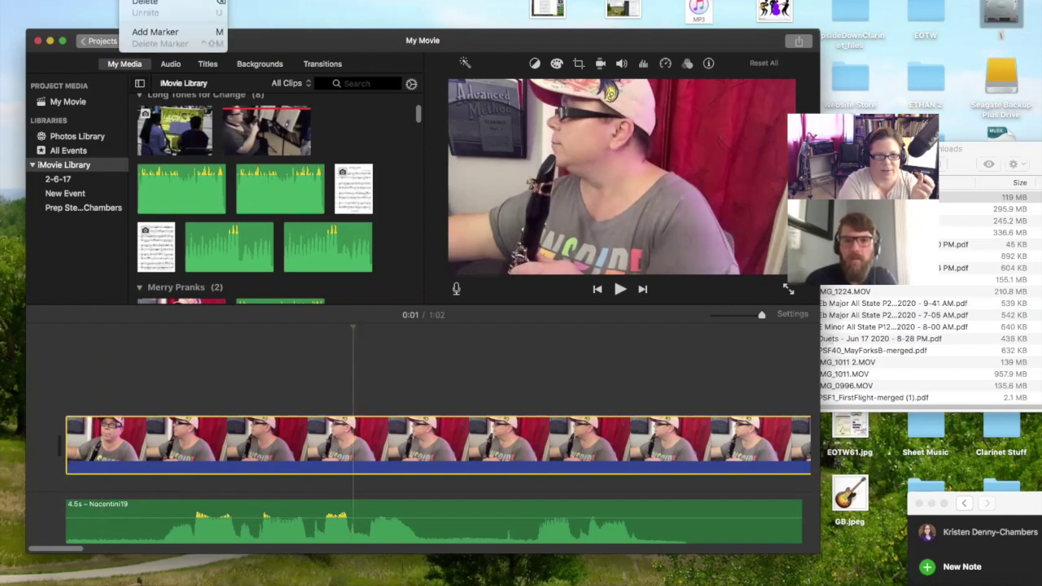
pyautogui.click(151, 32)
# Step: Add a marker to the Nocentini19 audio clip at the same point as the video clip's marker
pyautogui.click(353, 506)
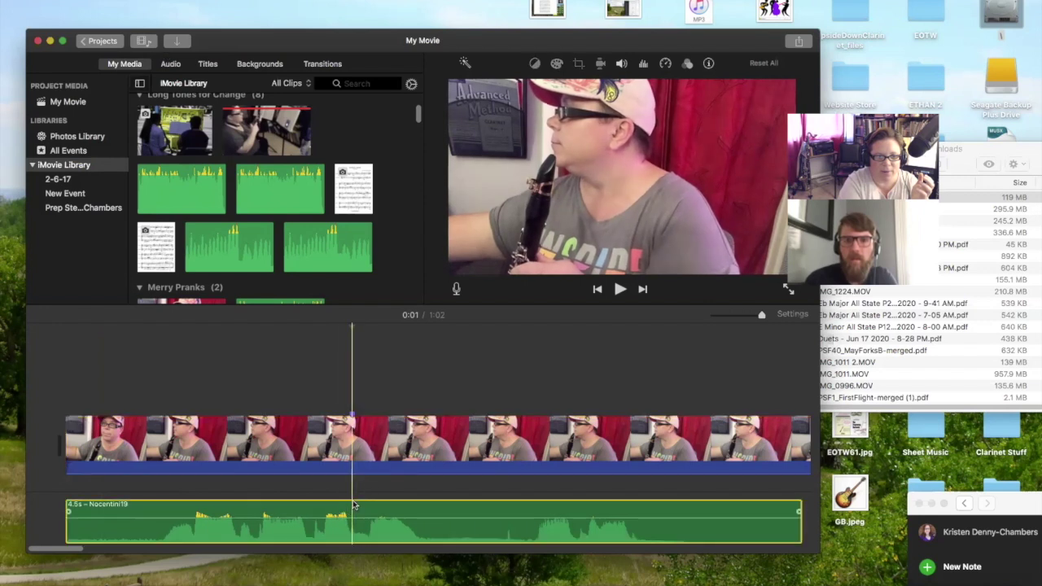
pyautogui.click(143, 0)
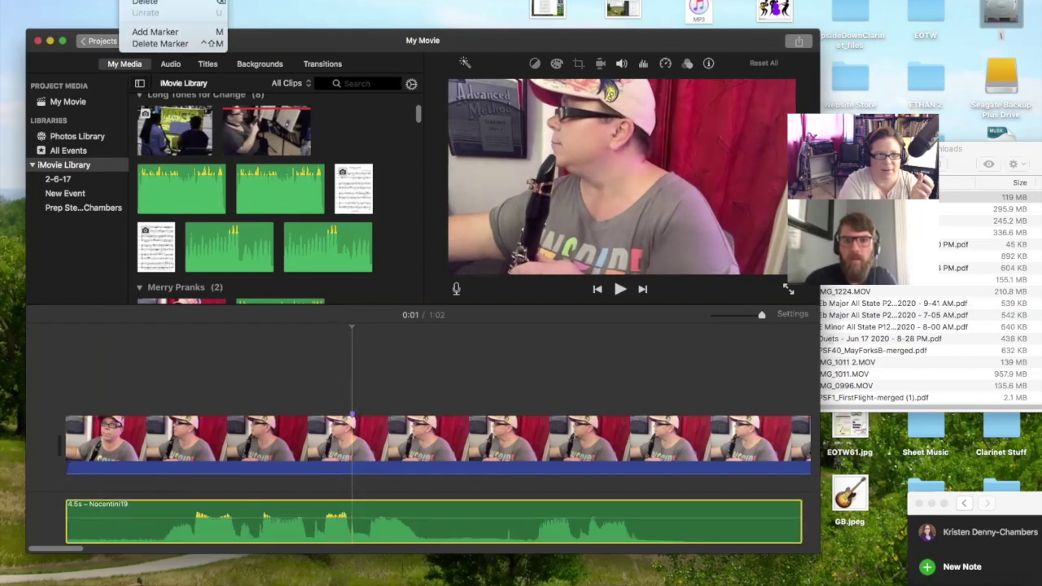
pyautogui.click(141, 34)
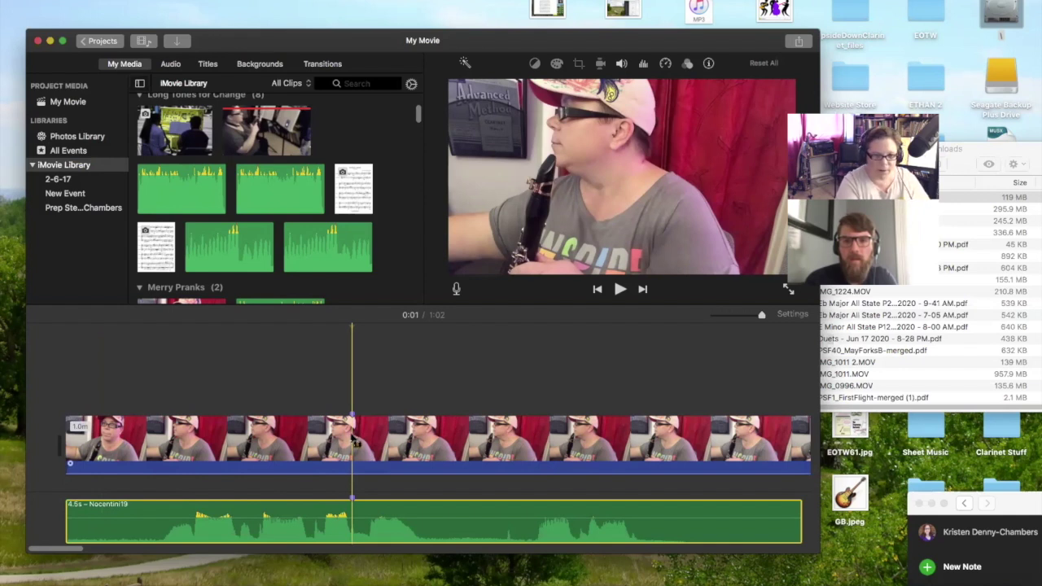
# Step: Delete the parts of the video clip and the Nocentini19 audio that come before their markers
pyautogui.click(68, 441)
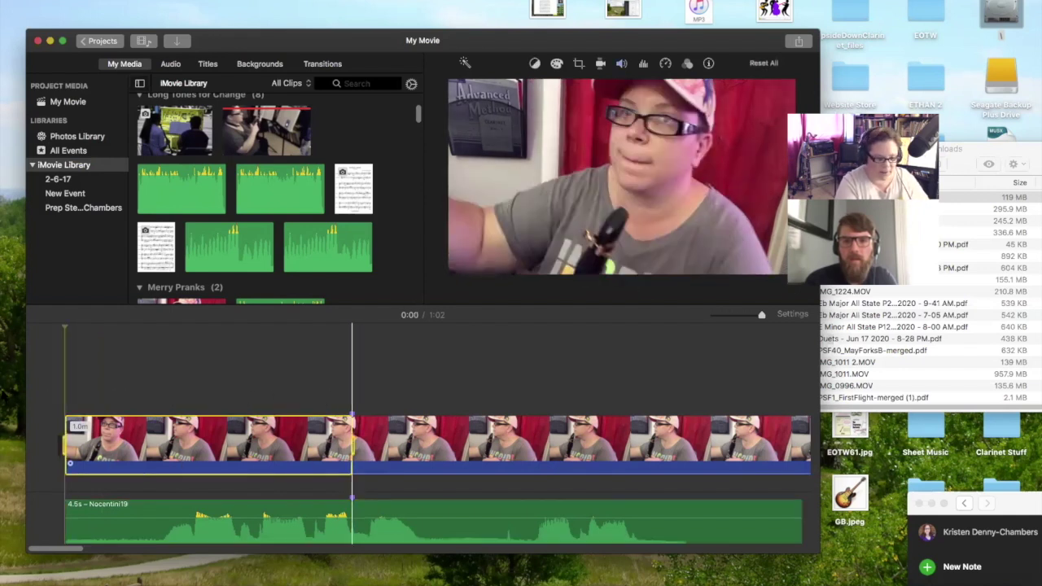
pyautogui.press('Delete')
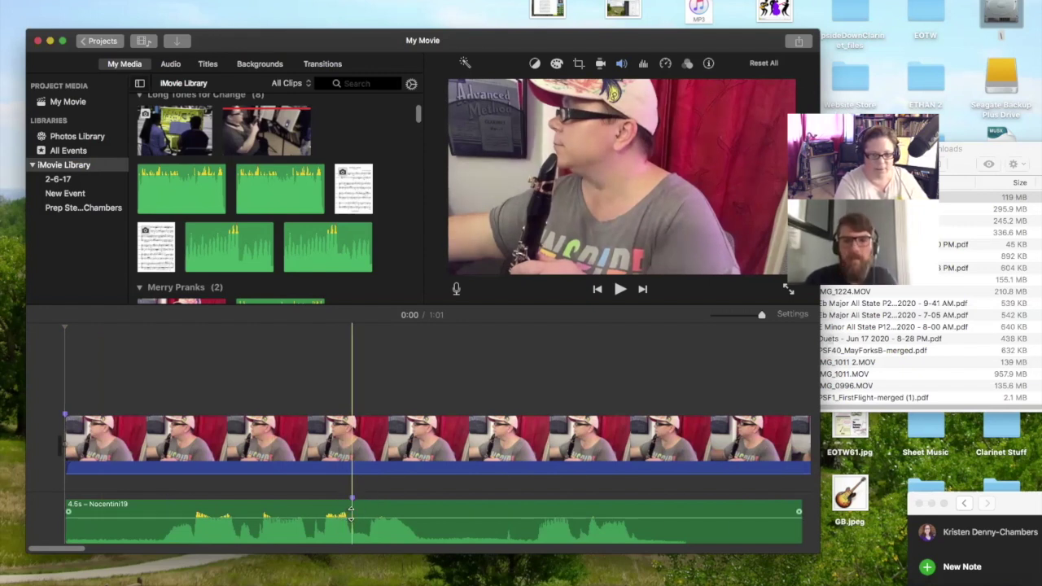
pyautogui.moveTo(353, 521); pyautogui.dragTo(53, 477)
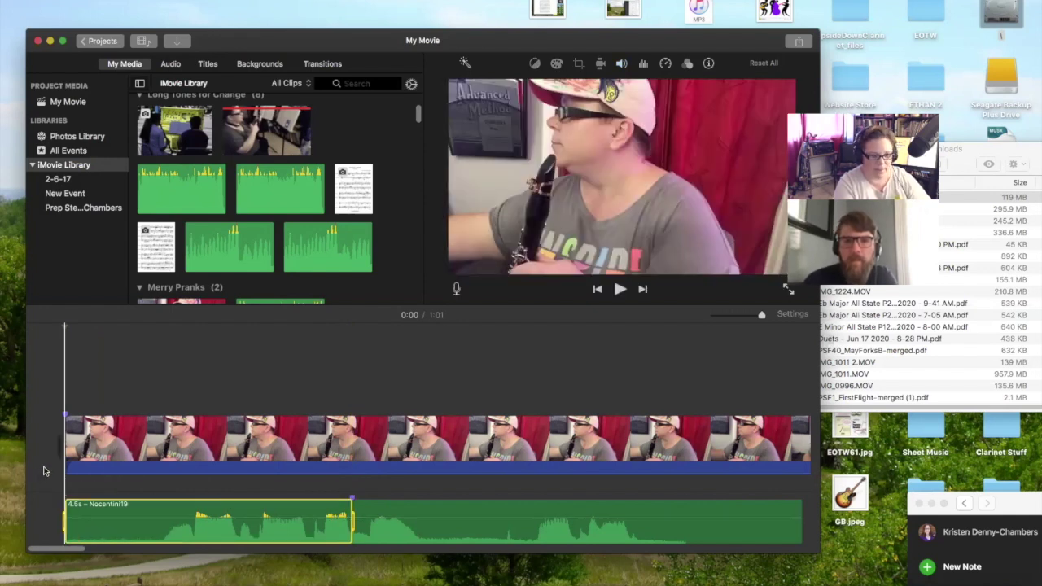
pyautogui.press('Delete')
# Step: Move the shortened Nocentini19 audio toward the start of the timeline and trim the video's beginning so both clips start together
pyautogui.moveTo(425, 509); pyautogui.dragTo(296, 505)
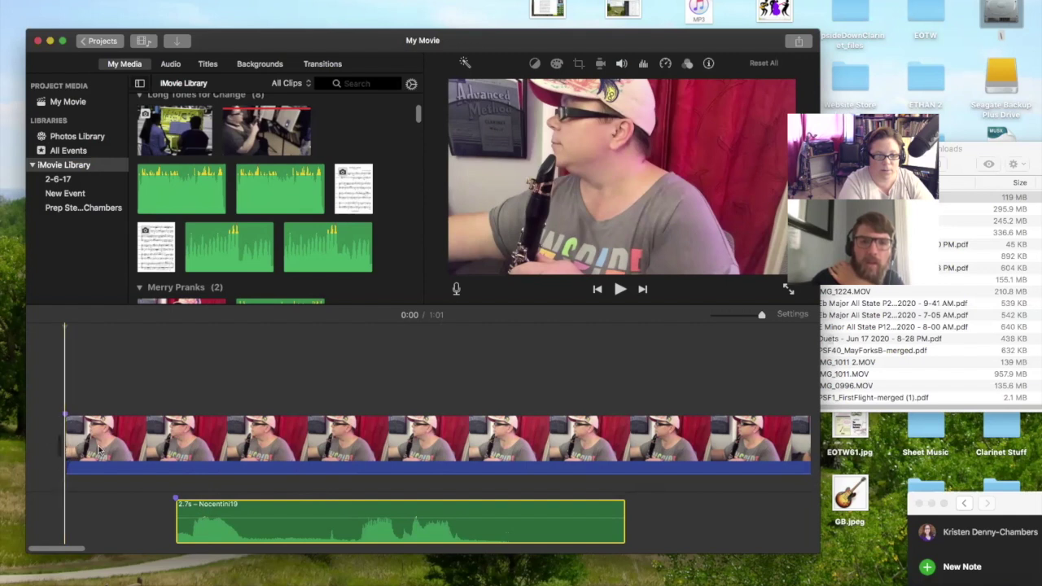
pyautogui.click(67, 447)
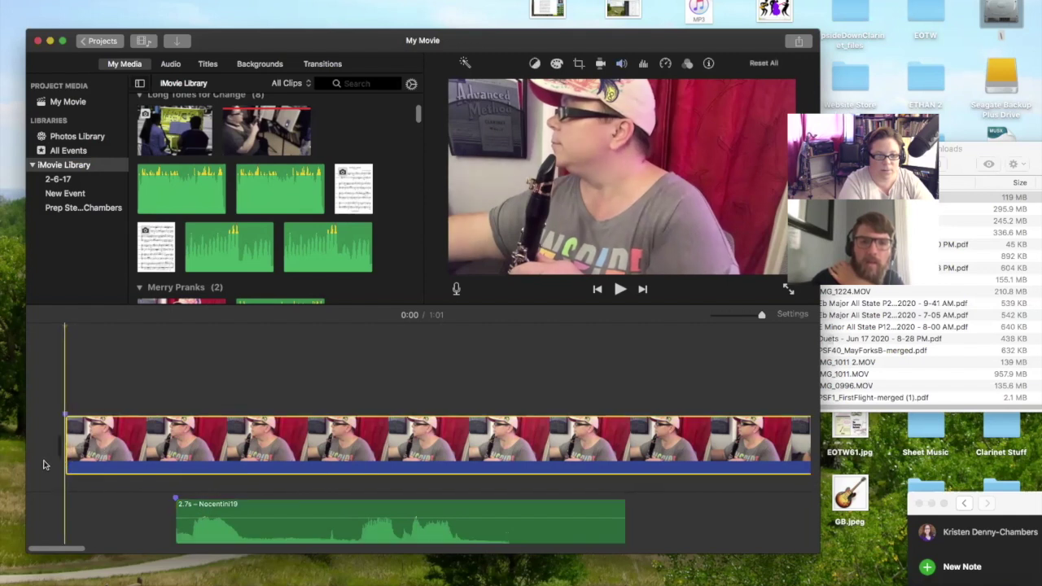
pyautogui.moveTo(87, 445); pyautogui.dragTo(124, 445)
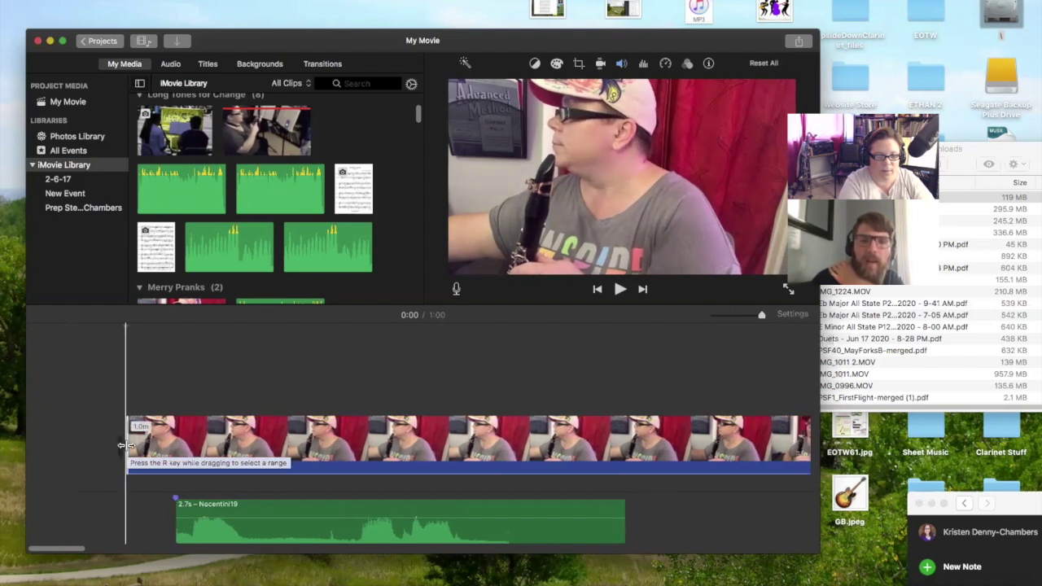
pyautogui.moveTo(123, 446); pyautogui.dragTo(213, 447)
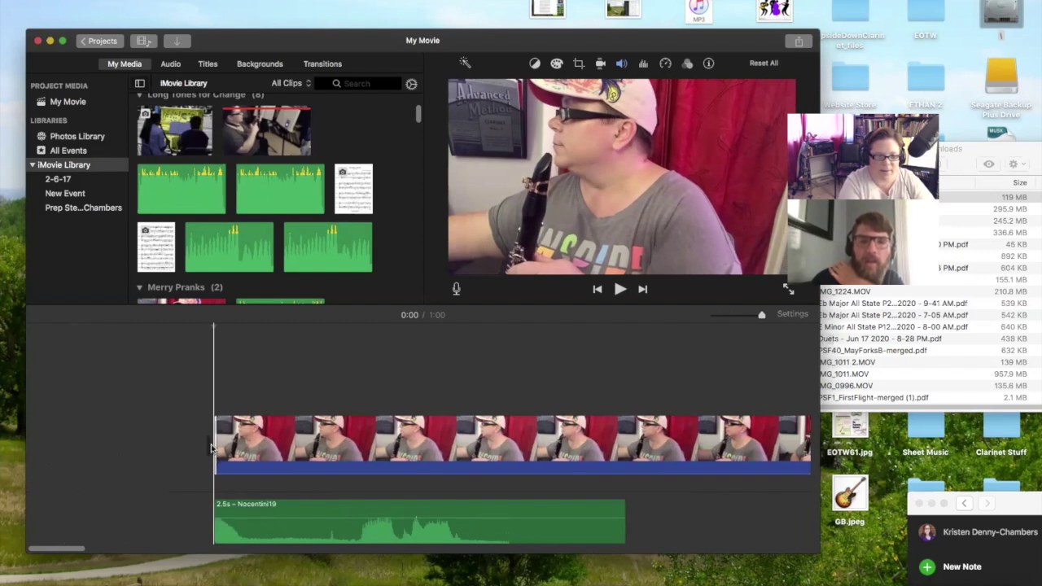
# Step: Shift the Nocentini19 audio along the timeline until its played notes line up with the clarinet sound in the video clip
pyautogui.moveTo(240, 513); pyautogui.dragTo(318, 510)
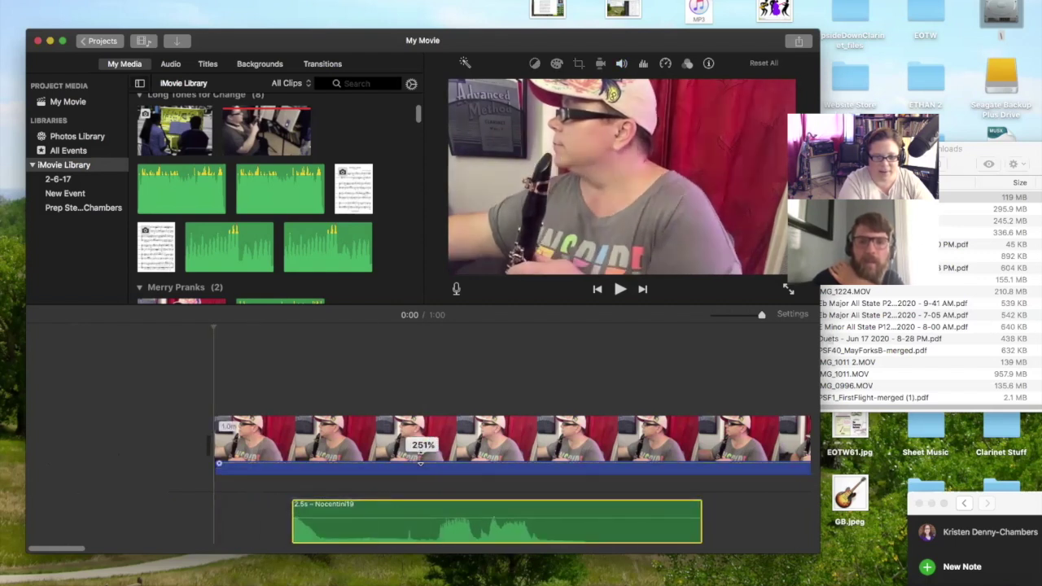
pyautogui.hscroll(5, 65, 552)
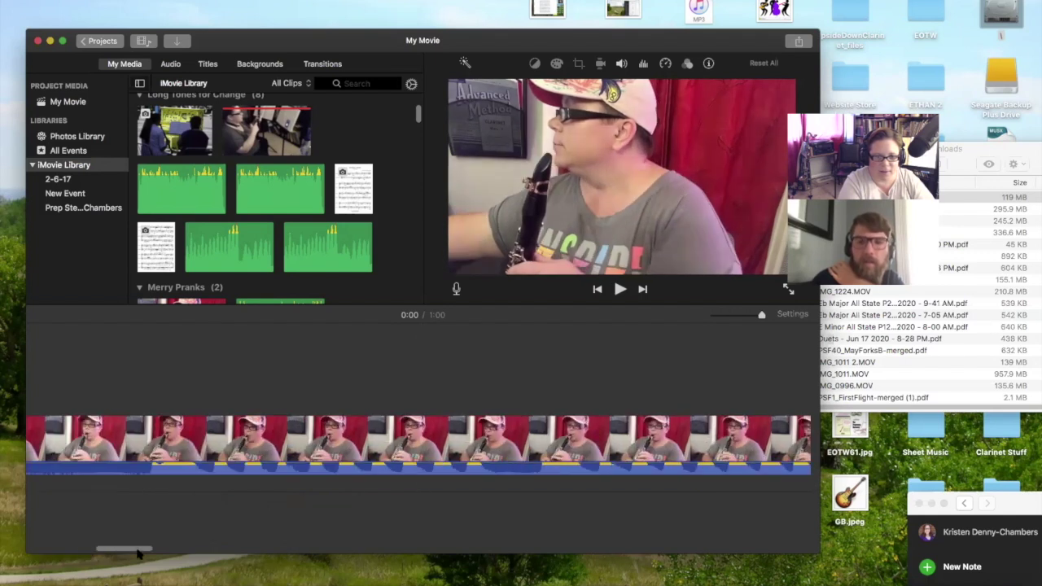
pyautogui.moveTo(195, 511); pyautogui.dragTo(690, 519)
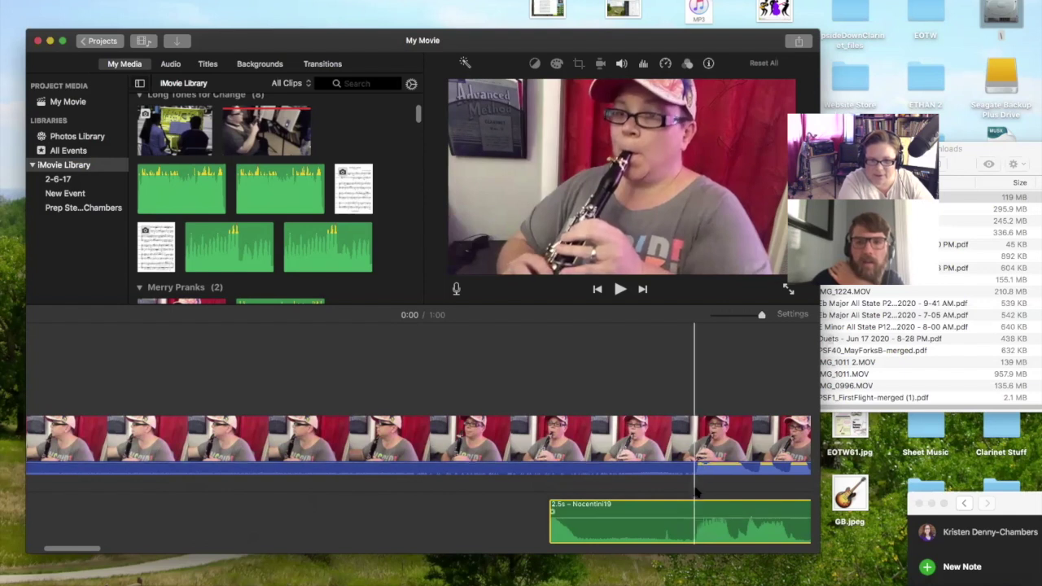
pyautogui.click(696, 461)
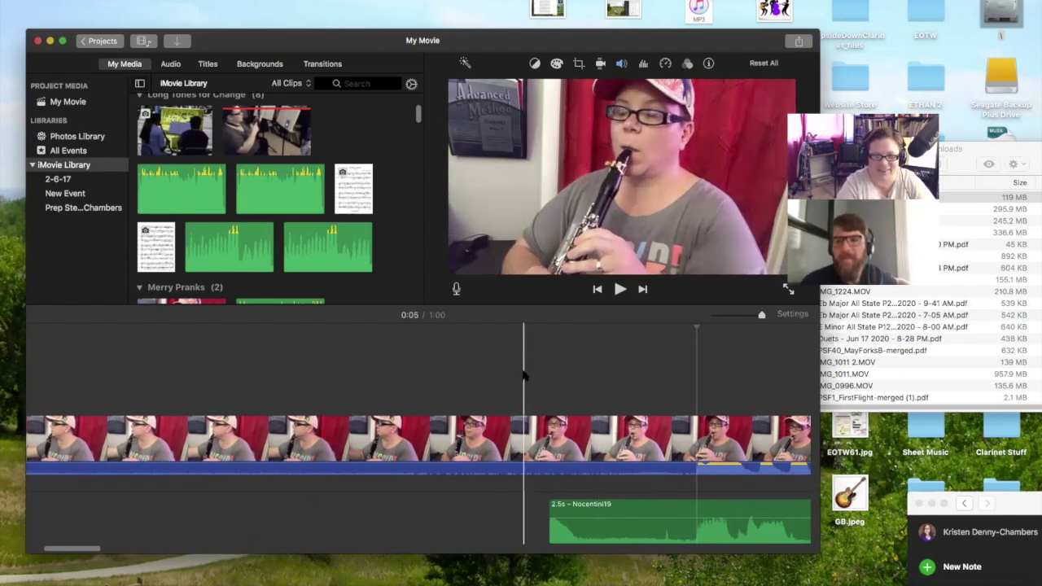
pyautogui.click(641, 382)
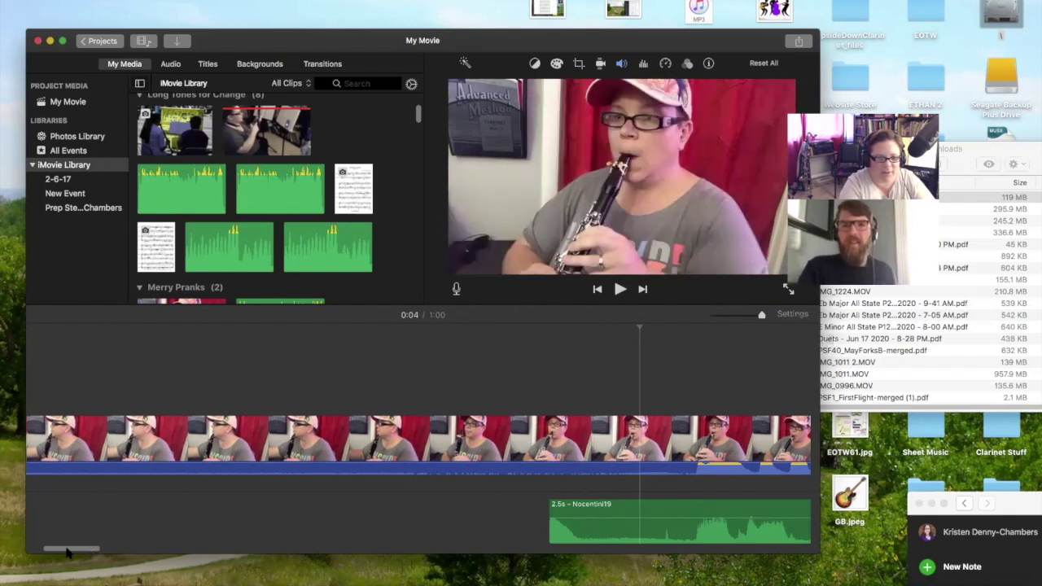
# Step: Add a Line title at the start of the timeline, before the video clip
pyautogui.scroll(3, 90, 456)
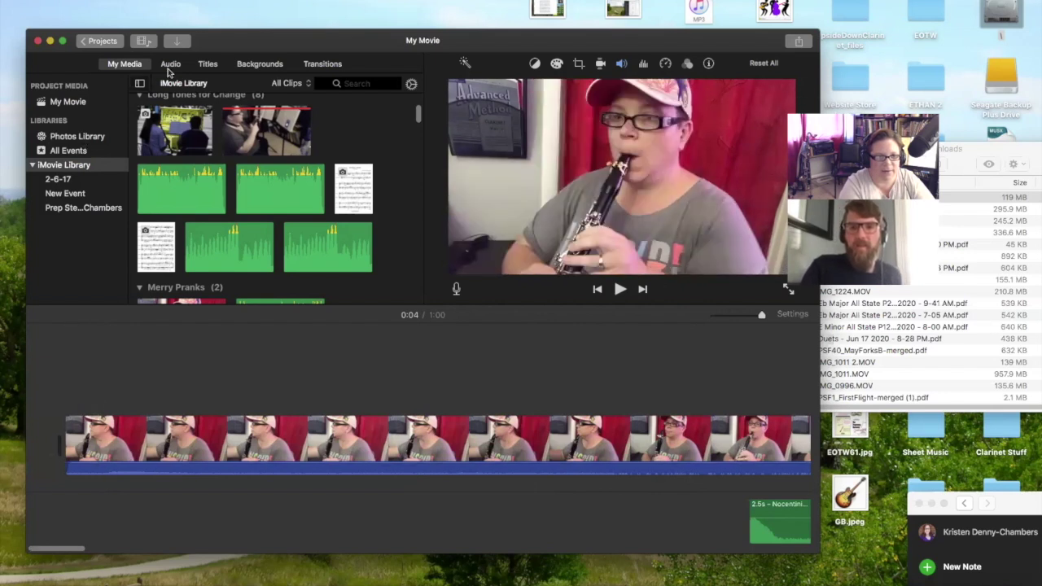
pyautogui.click(208, 65)
pyautogui.moveTo(279, 214); pyautogui.dragTo(155, 322)
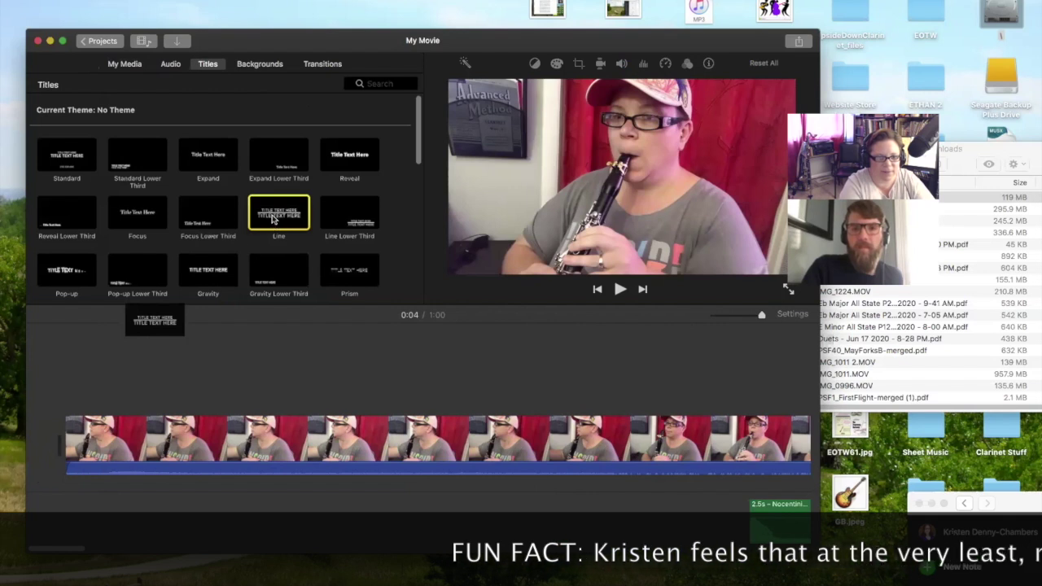
pyautogui.moveTo(155, 322); pyautogui.dragTo(139, 334)
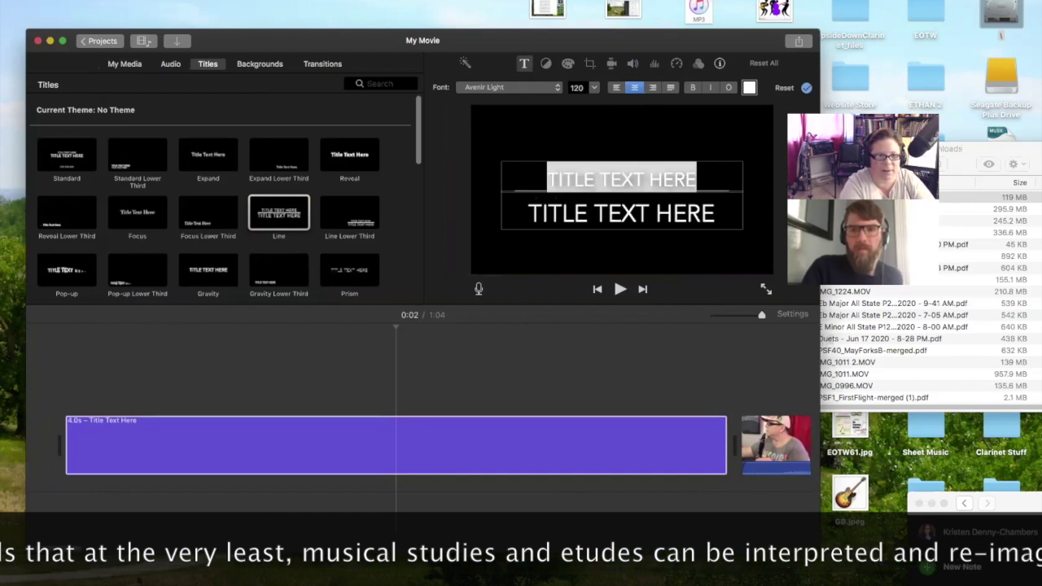
# Step: Replace the opening title's upper line with NOCENTINI 19 and briefly play the movie into the video clip
pyautogui.doubleClick(607, 179)
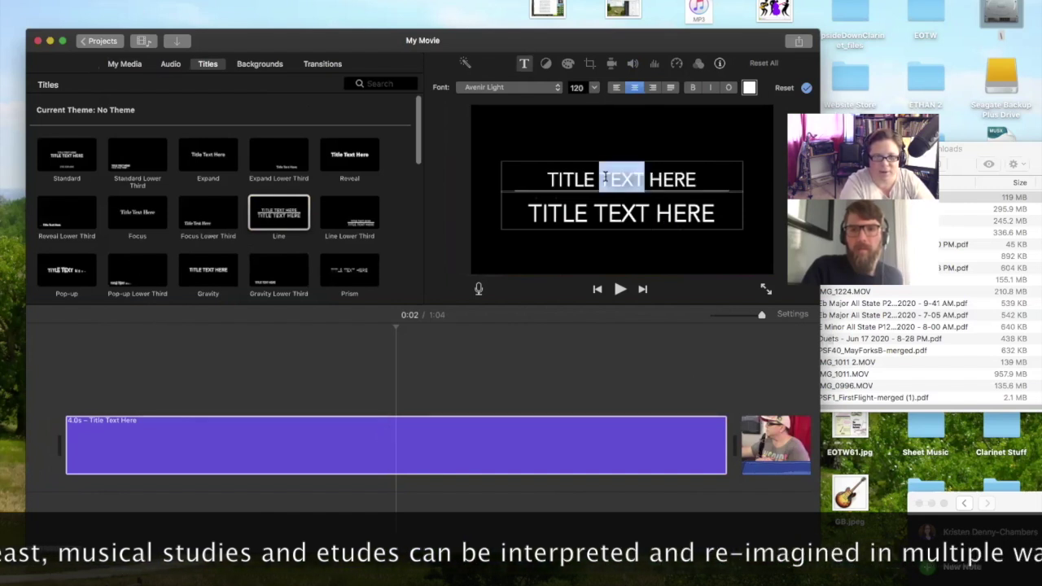
pyautogui.moveTo(547, 179); pyautogui.dragTo(698, 179)
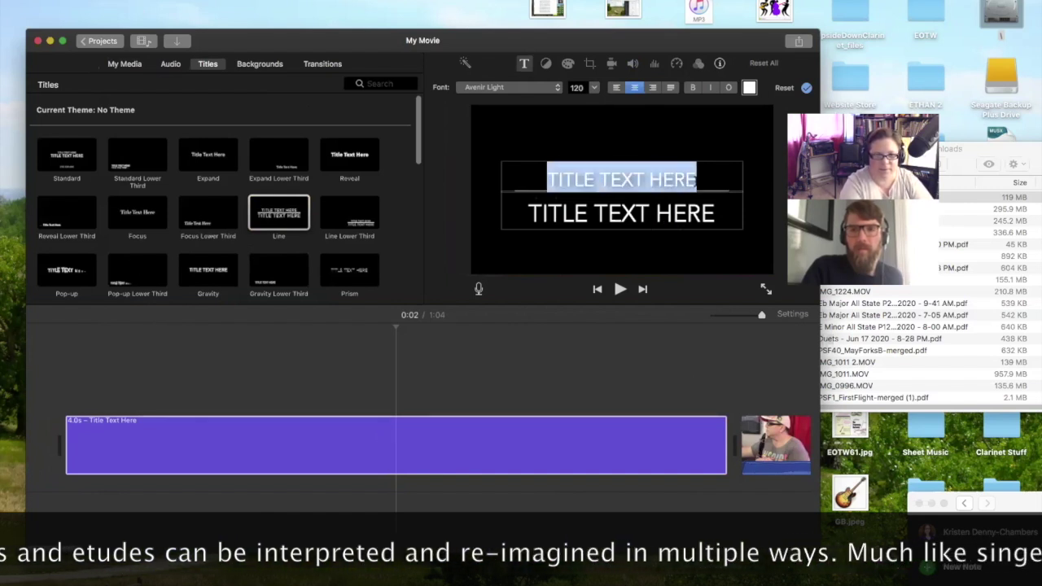
pyautogui.write('NOCENTINI')
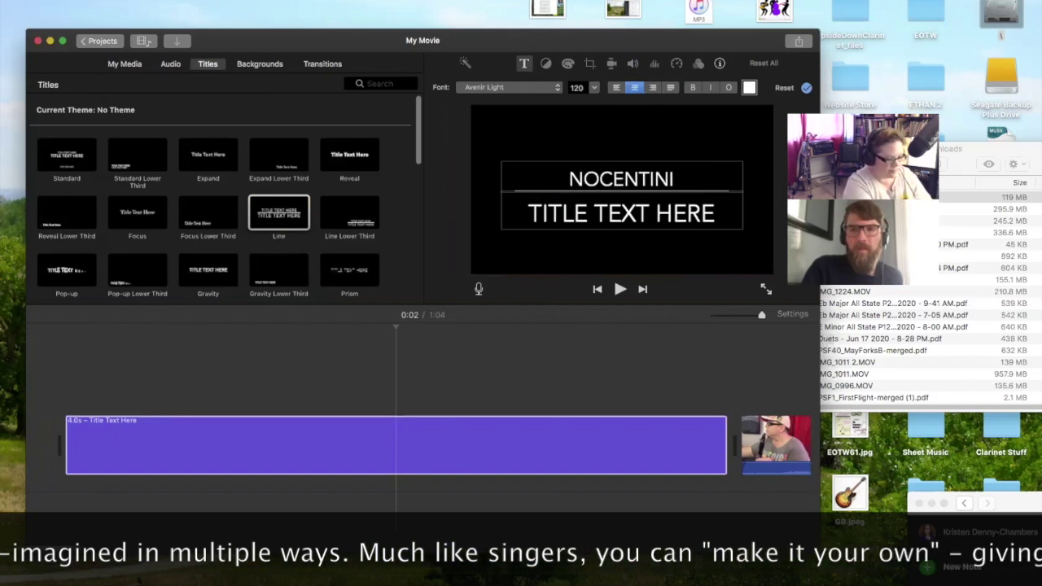
pyautogui.write(' 19')
pyautogui.click(641, 245)
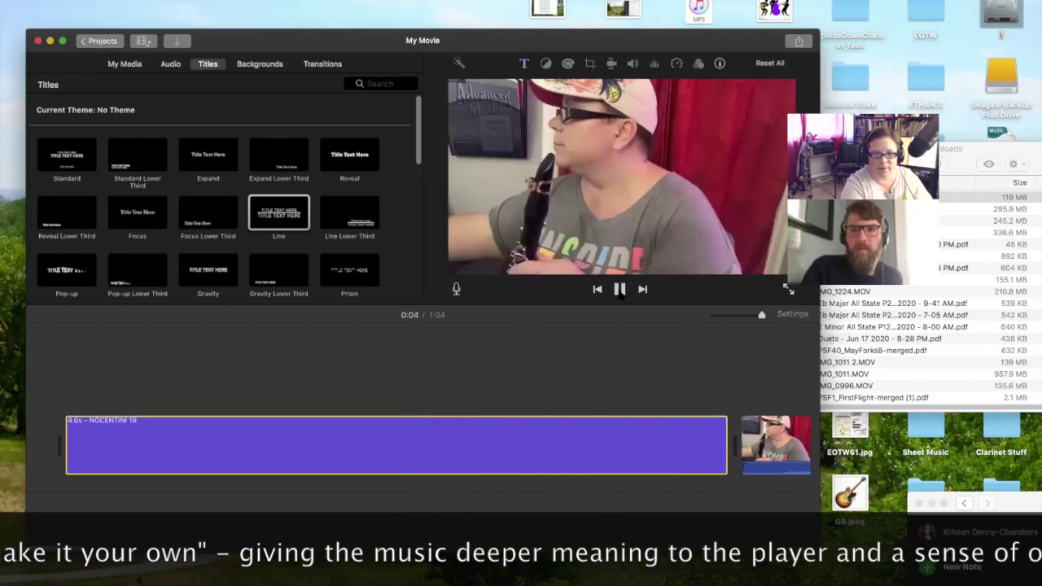
pyautogui.press('space')
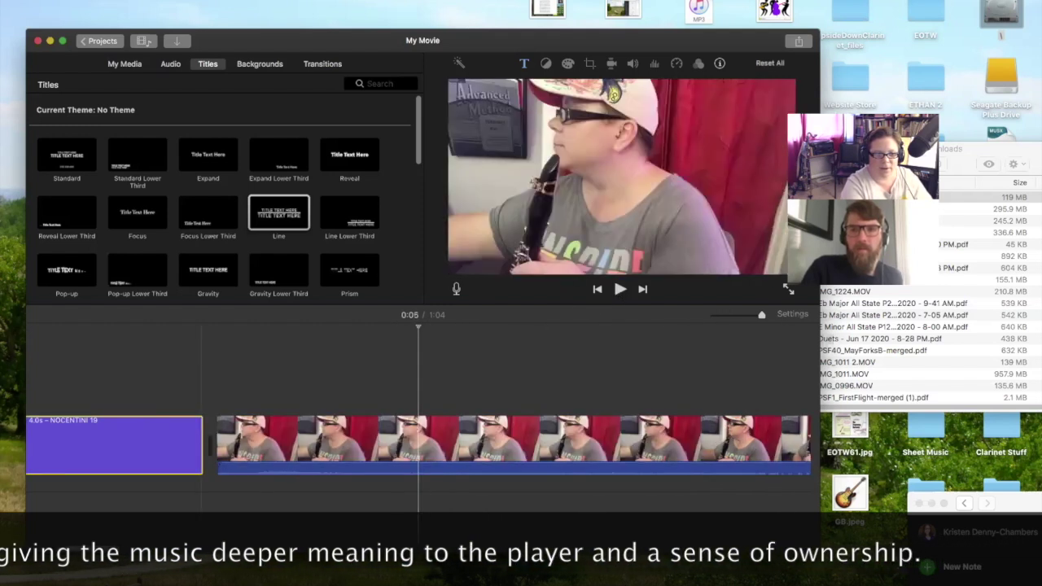
# Step: Add a Reveal title at the end of the timeline, after the video clip
pyautogui.hscroll(5, 261, 492)
pyautogui.hscroll(-5, 646, 446)
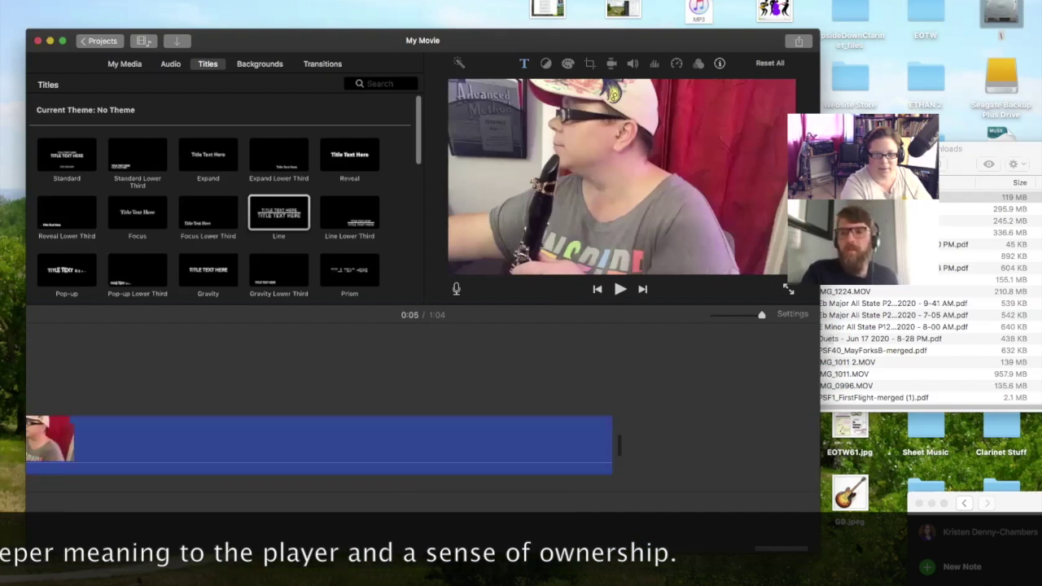
pyautogui.moveTo(333, 161); pyautogui.dragTo(625, 440)
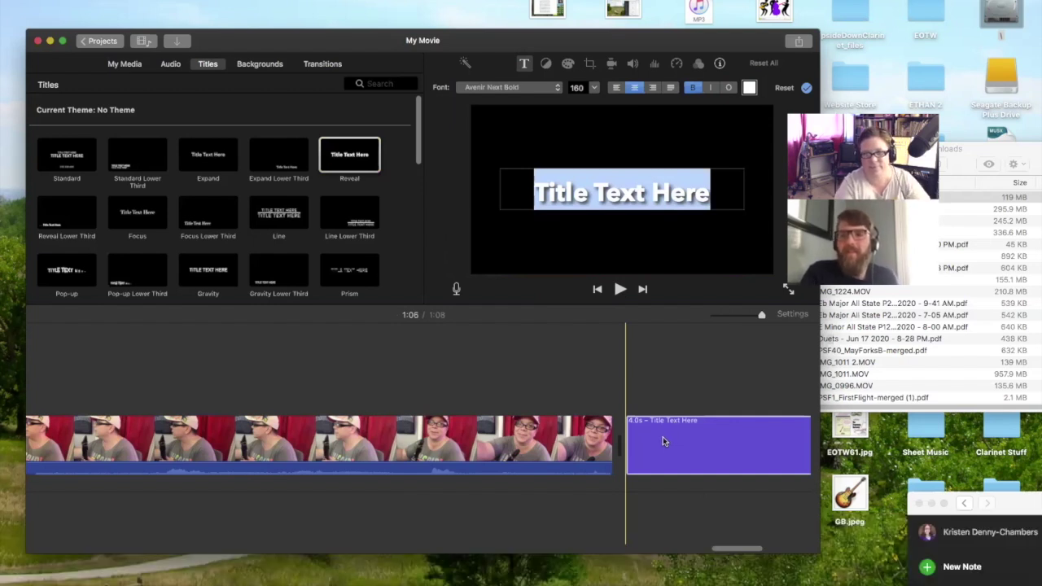
# Step: Review the movie's file export options, save name and location, and cancel without exporting
pyautogui.click(85, 0)
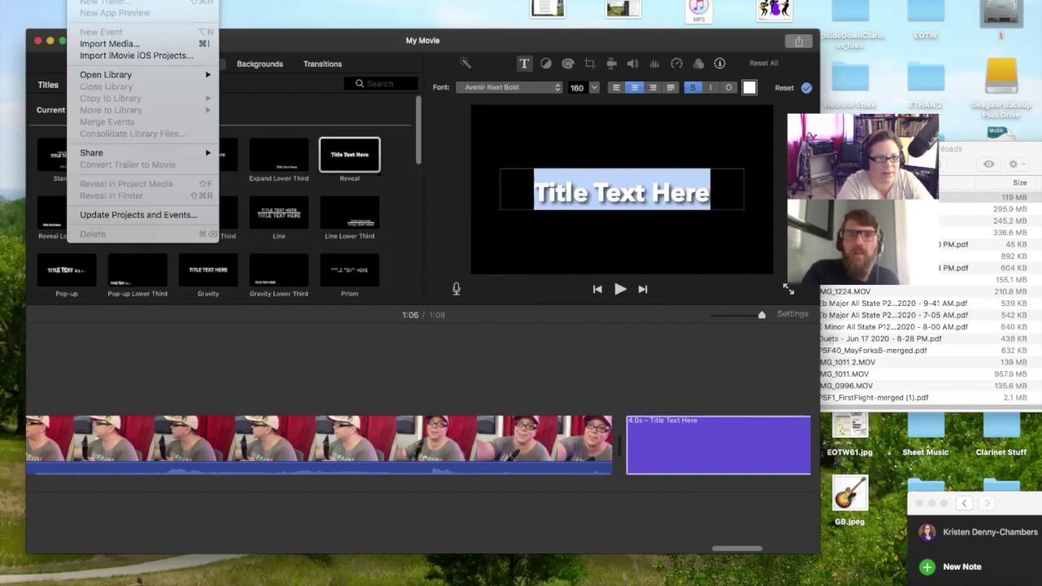
pyautogui.moveTo(92, 154)
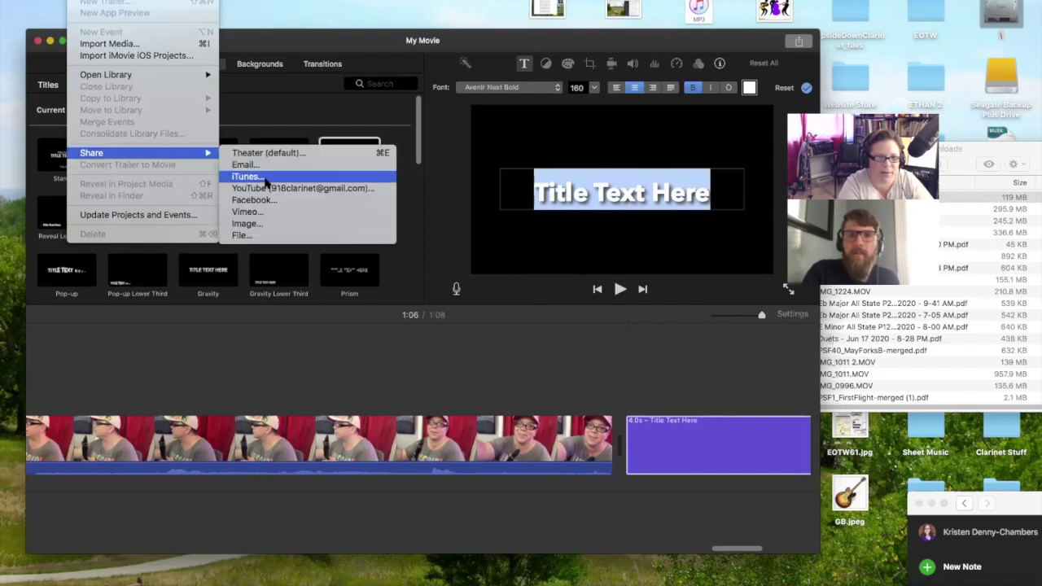
pyautogui.click(240, 236)
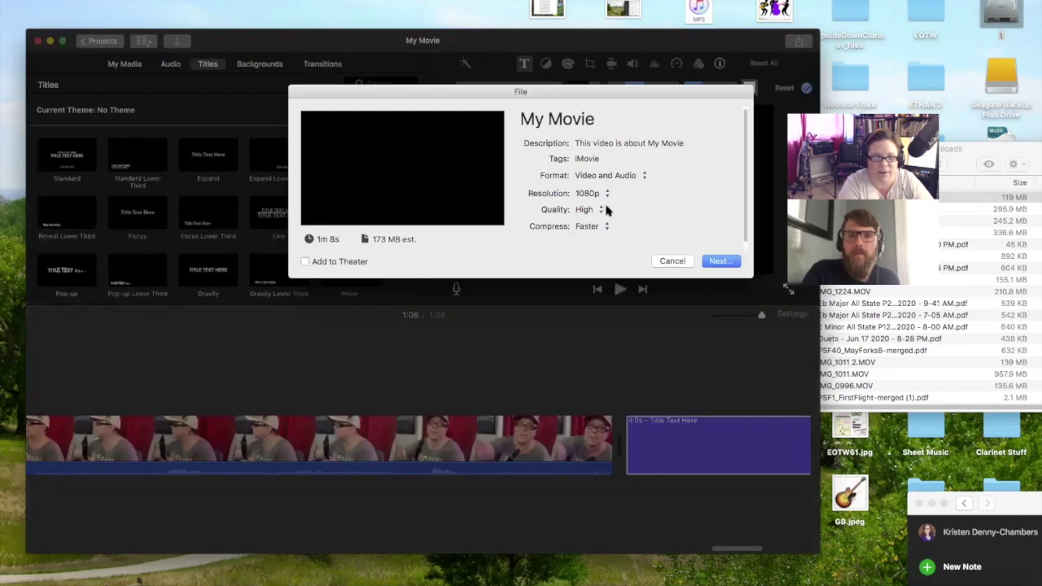
pyautogui.click(715, 261)
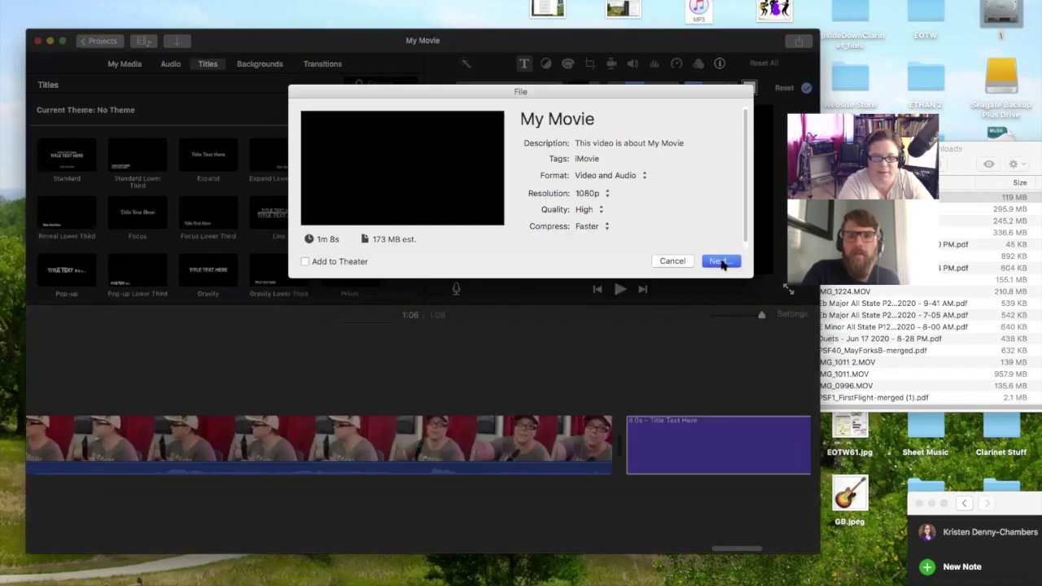
pyautogui.click(719, 261)
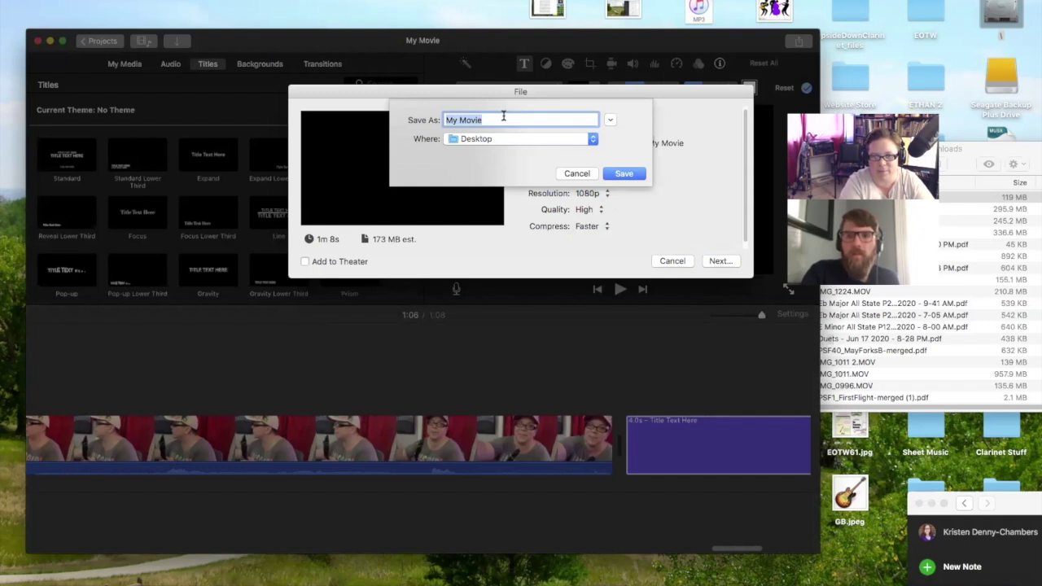
pyautogui.click(574, 174)
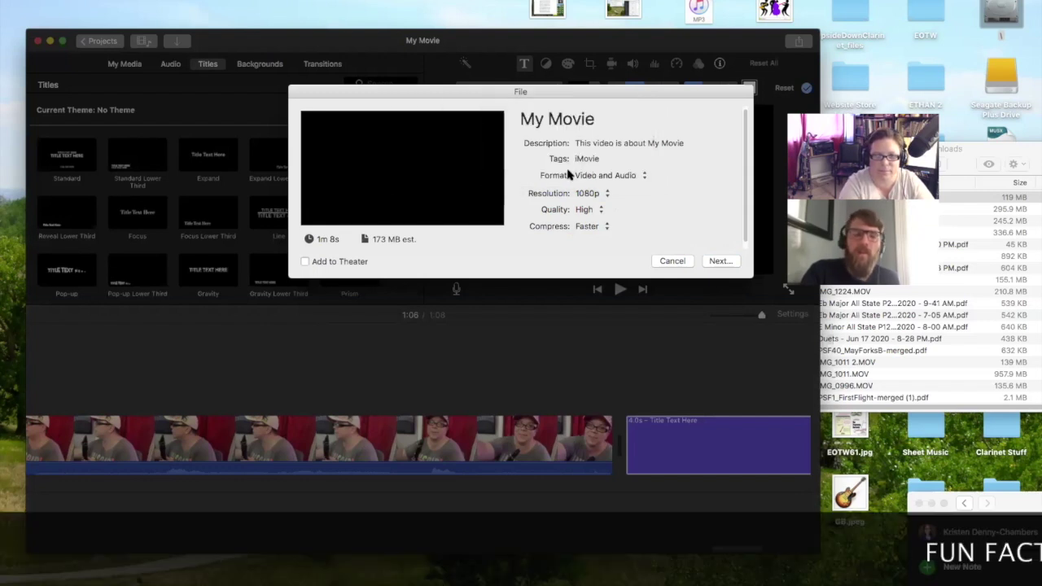
pyautogui.click(670, 262)
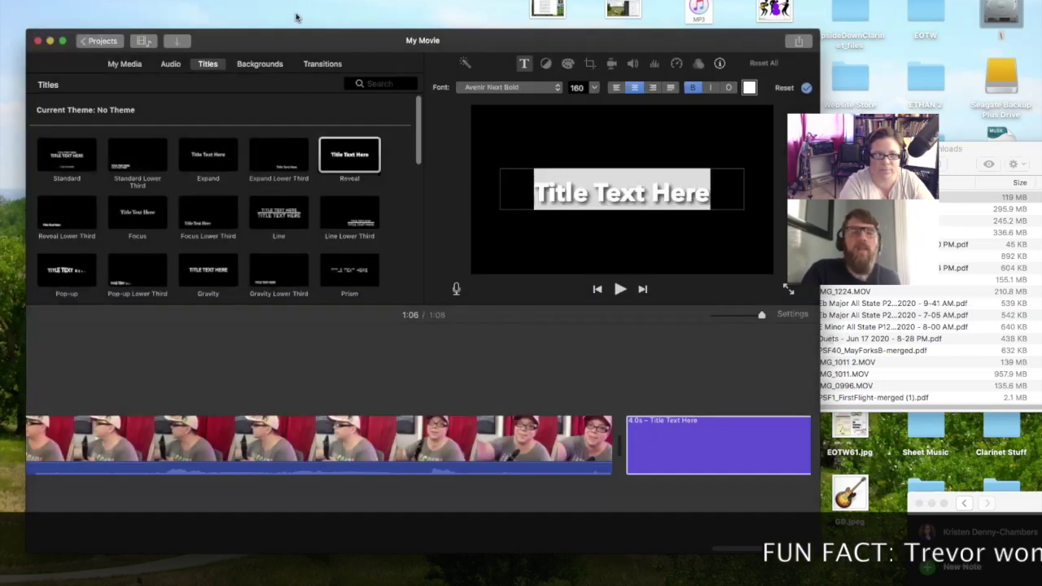
# Step: Close the movie and Downloads windows and open the EOTW folder from the desktop
pyautogui.click(38, 43)
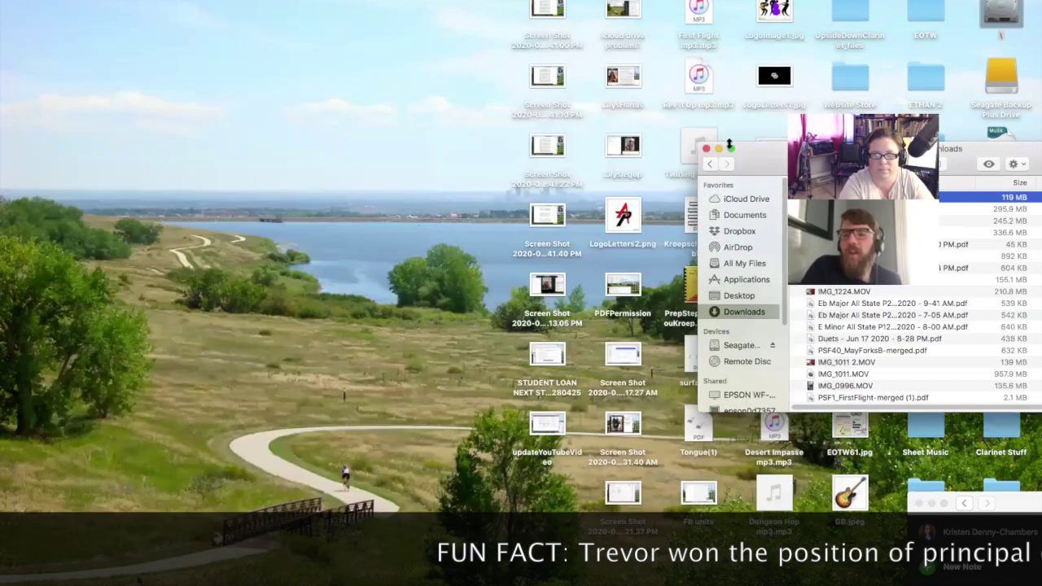
pyautogui.moveTo(758, 158); pyautogui.dragTo(578, 273)
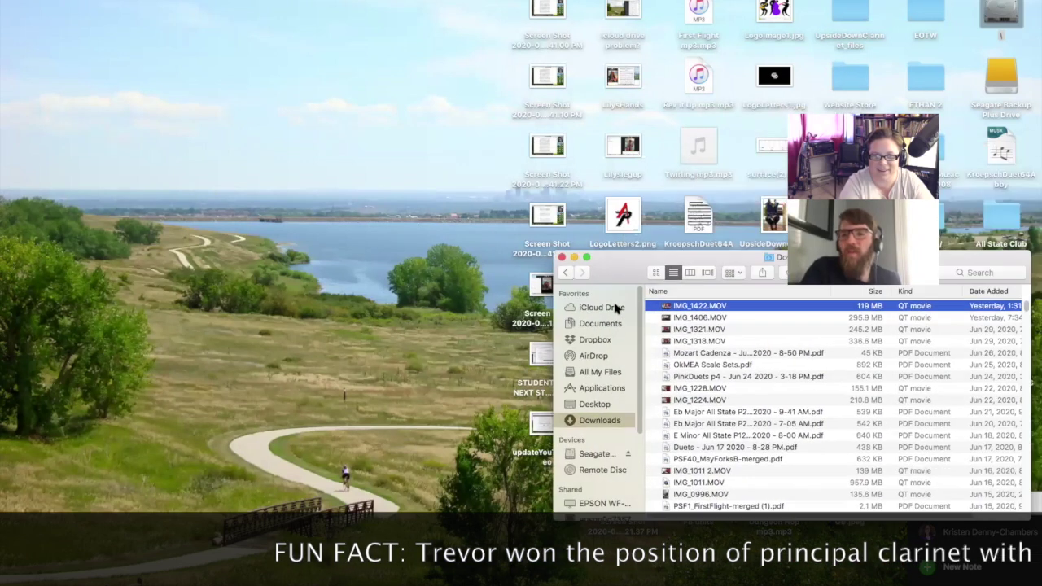
pyautogui.click(561, 257)
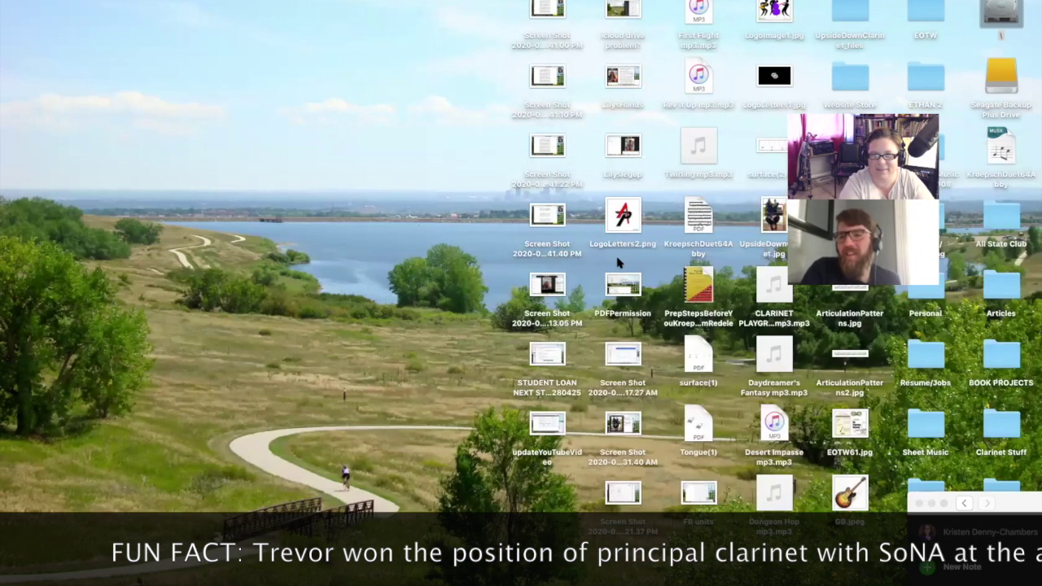
pyautogui.doubleClick(914, 16)
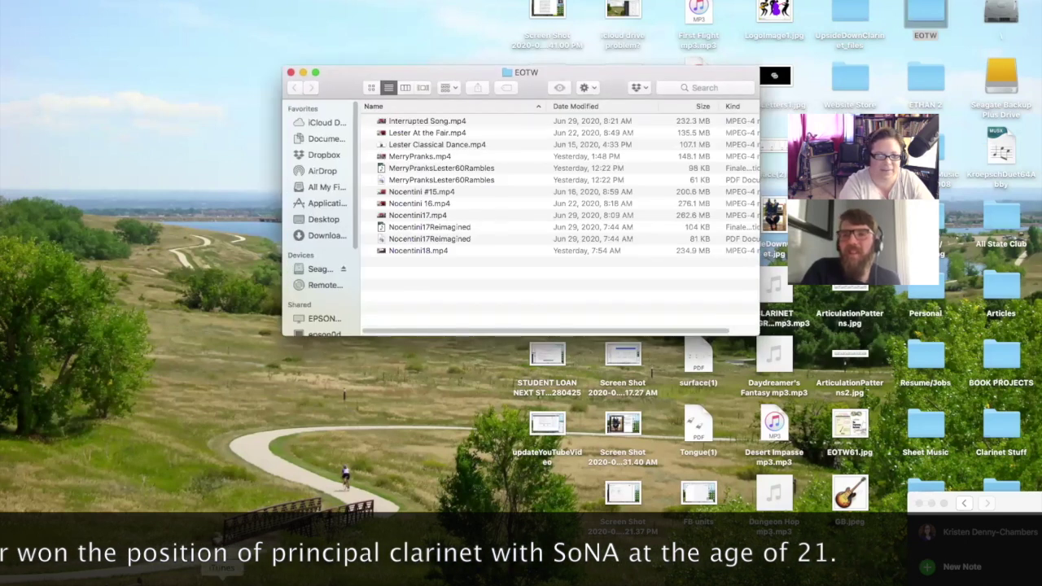
# Step: Switch to Chrome and load facebook.com
pyautogui.click(196, 579)
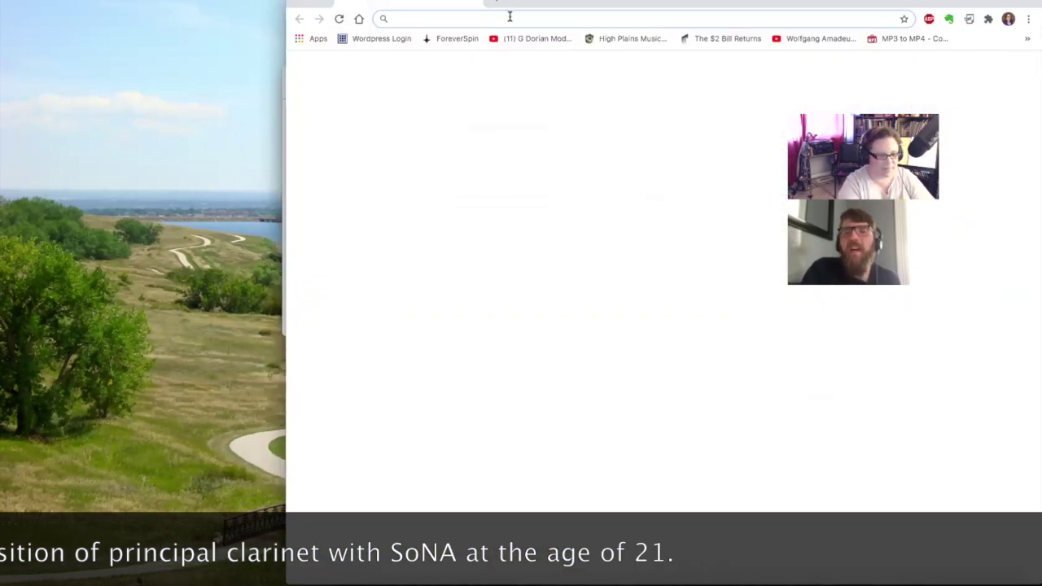
pyautogui.write('facebook.com')
pyautogui.press('Return')
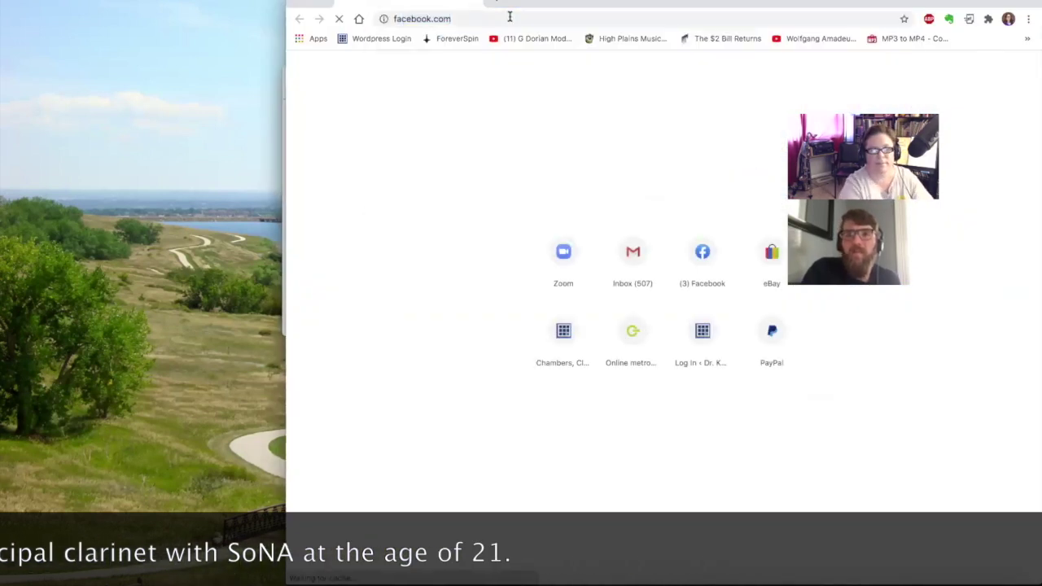
# Step: Move and resize the browser window so the EOTW folder and desktop files stay visible beside it
pyautogui.moveTo(784, 3); pyautogui.dragTo(453, 97)
pyautogui.moveTo(741, 82); pyautogui.dragTo(1033, 311)
pyautogui.moveTo(314, 81); pyautogui.dragTo(296, 5)
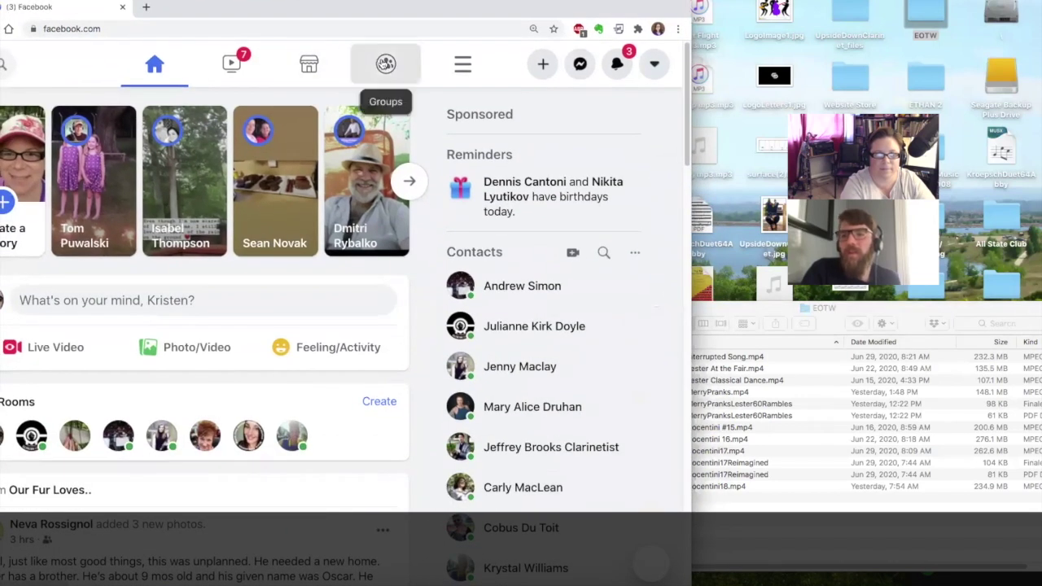
# Step: Open the Clarinet Etude of the Week (EOTW) Amateur Edition group from the managed Facebook groups
pyautogui.click(386, 64)
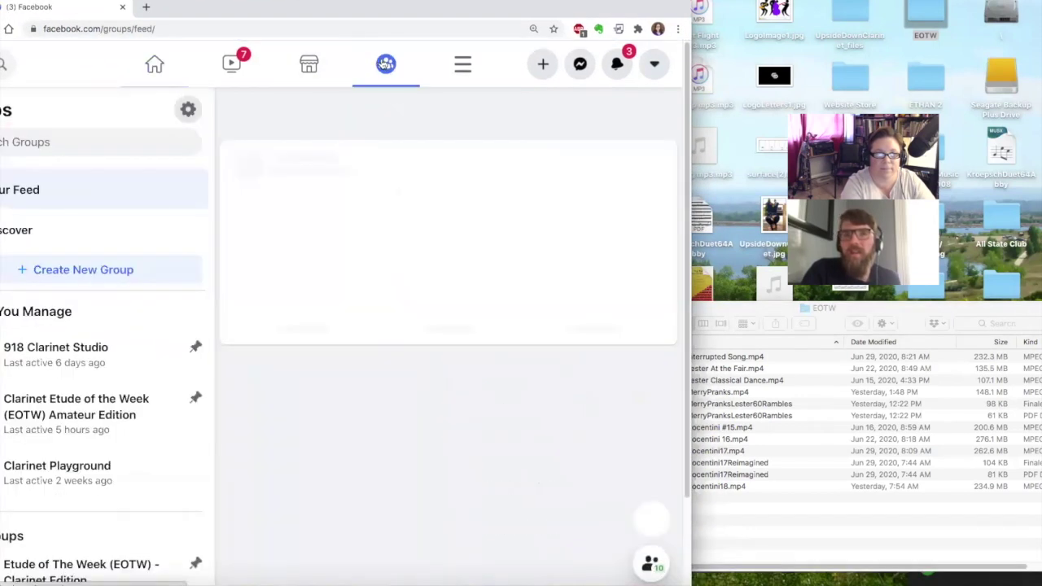
pyautogui.moveTo(252, 5); pyautogui.dragTo(326, 0)
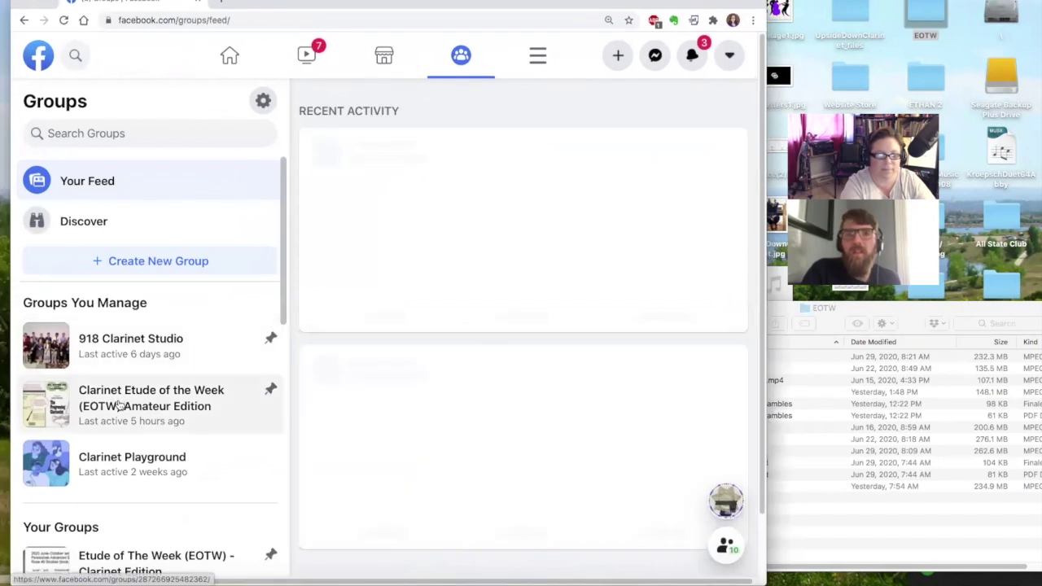
pyautogui.click(119, 405)
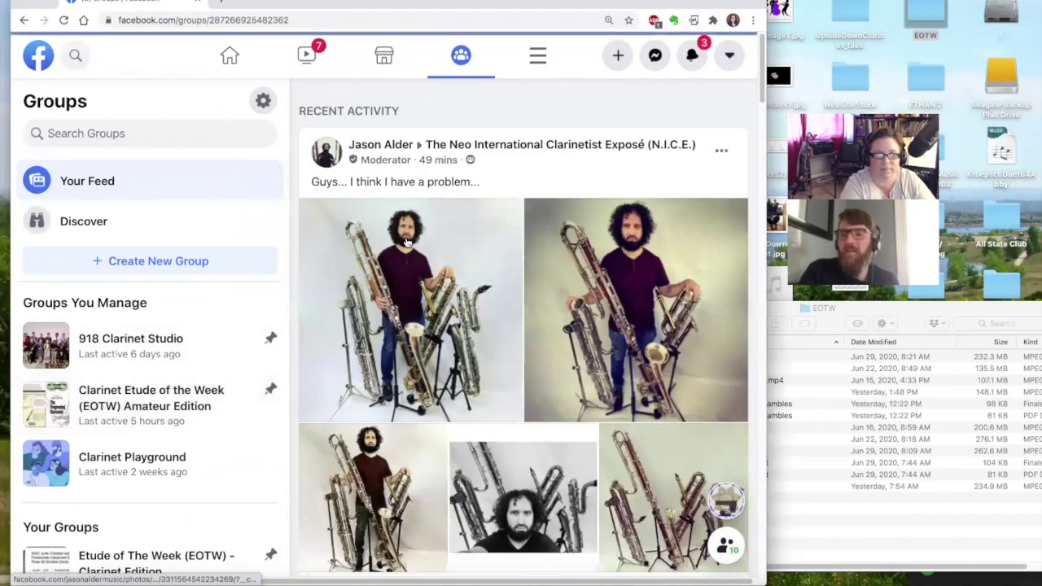
pyautogui.scroll(-5, 407, 242)
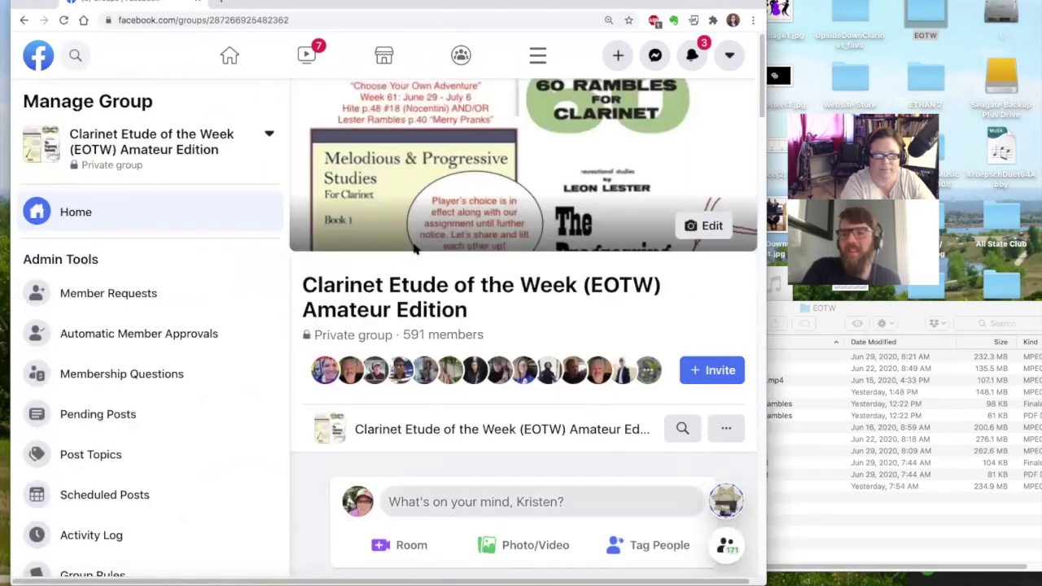
# Step: Start a new post in the group with the sample text "ipo'iop"
pyautogui.moveTo(317, 4); pyautogui.dragTo(289, 4)
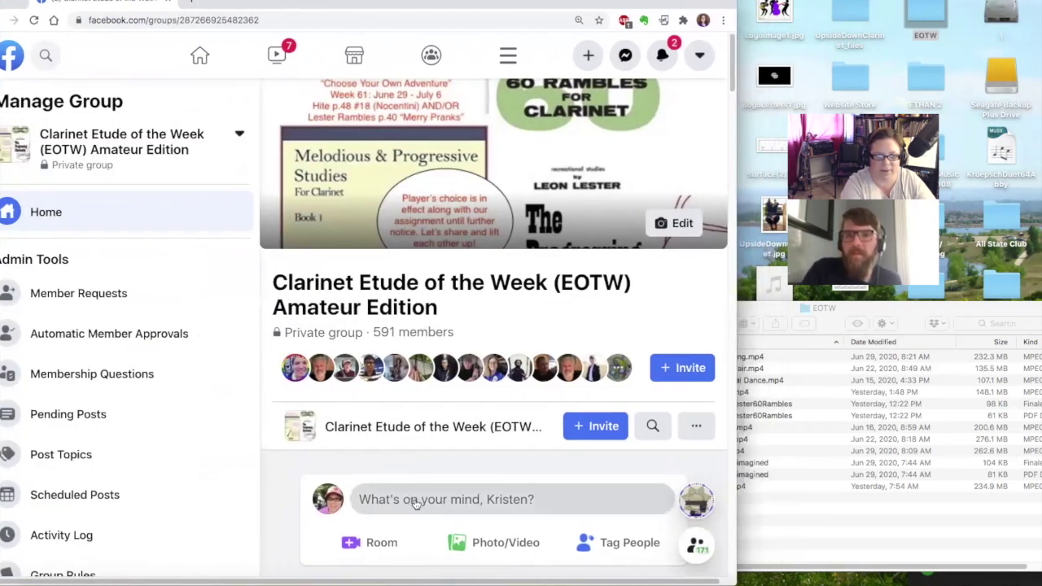
pyautogui.click(417, 501)
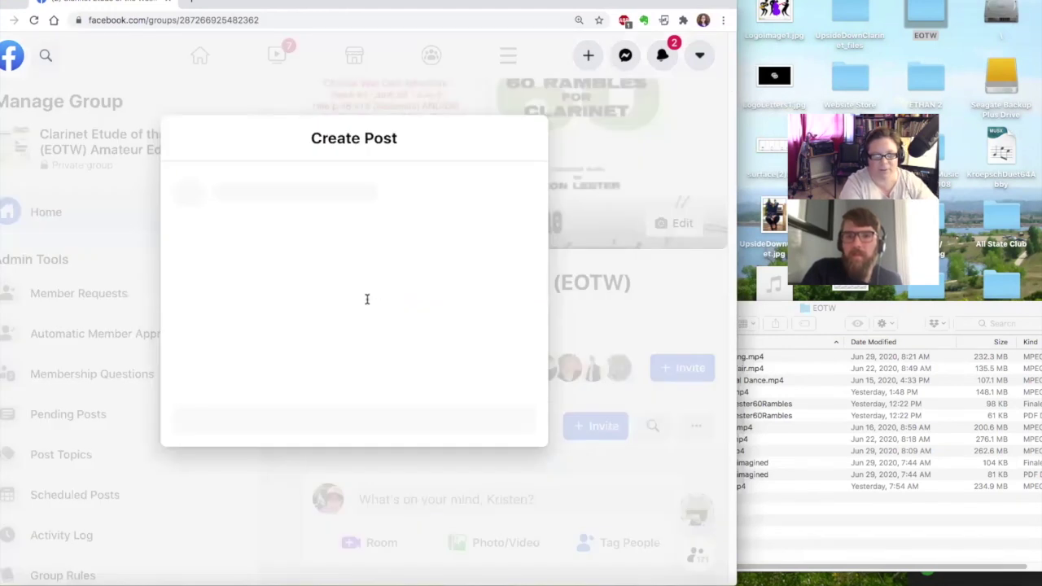
pyautogui.write("ipo'iop")
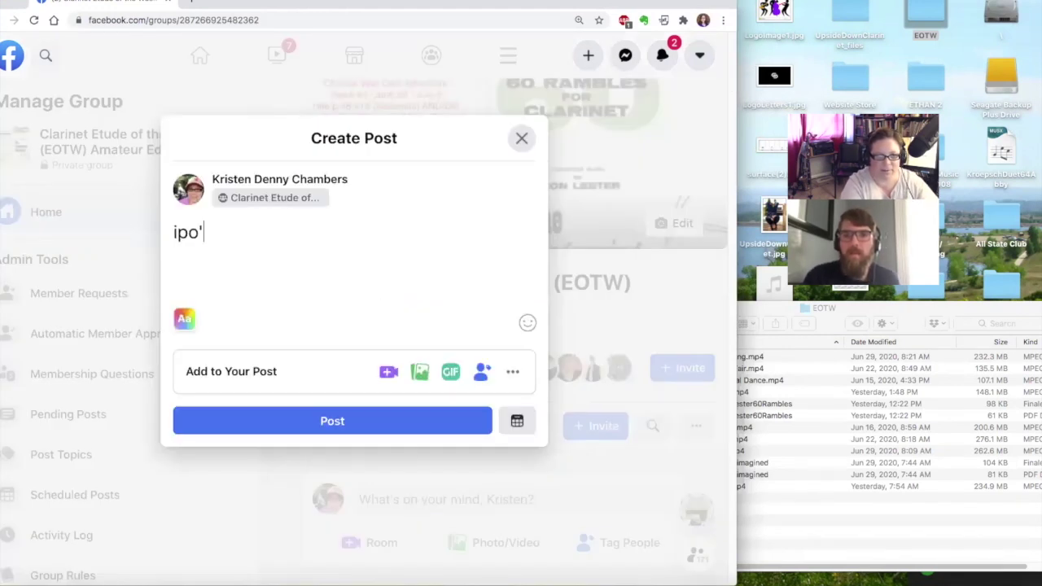
# Step: Attach the video Lester Classical Dance.mp4 from the desktop's EOTW folder to the group post
pyautogui.click(421, 372)
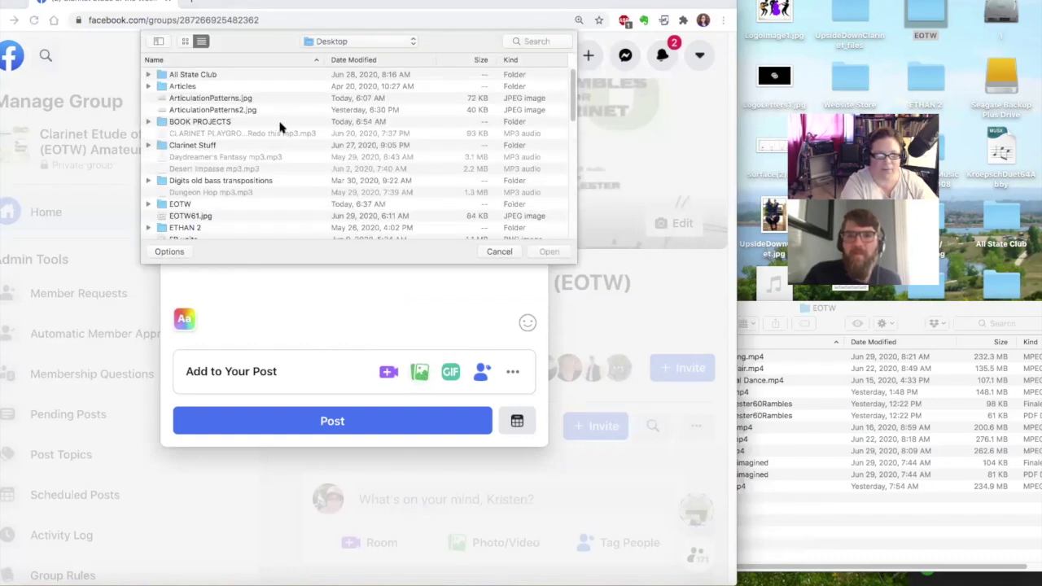
pyautogui.scroll(-1, 220, 171)
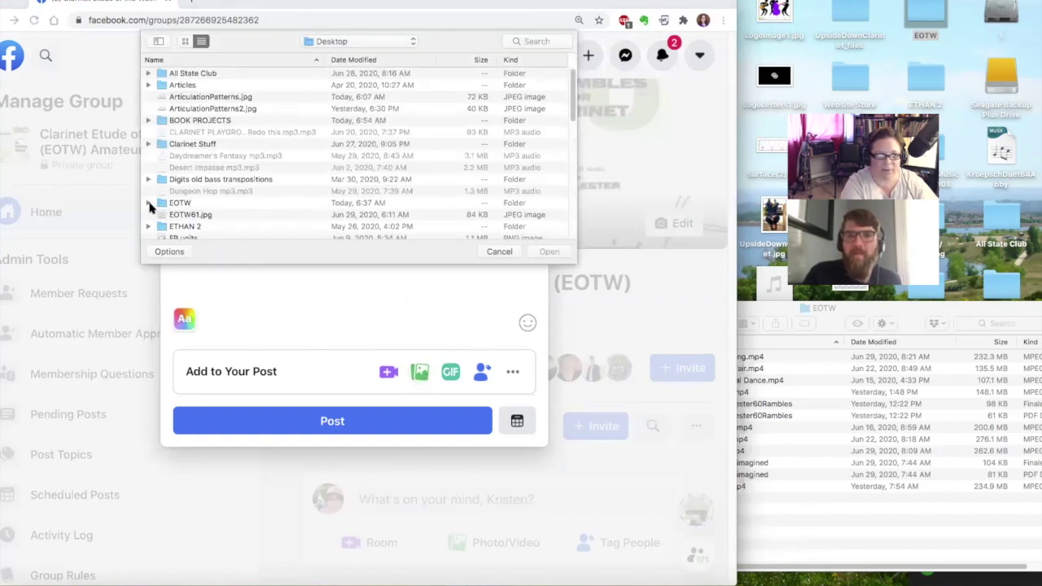
pyautogui.click(148, 204)
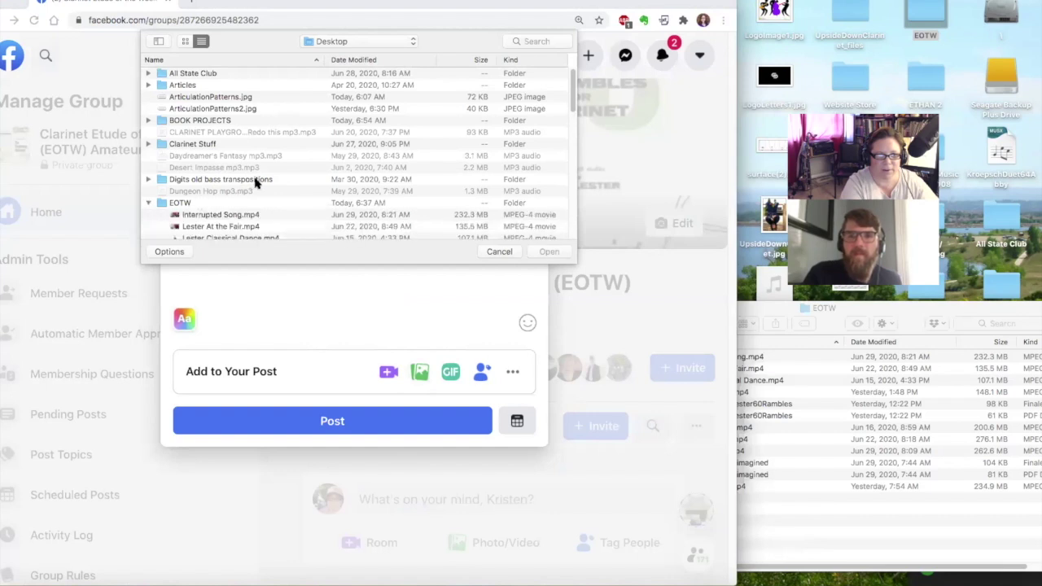
pyautogui.scroll(-5, 260, 187)
pyautogui.click(226, 130)
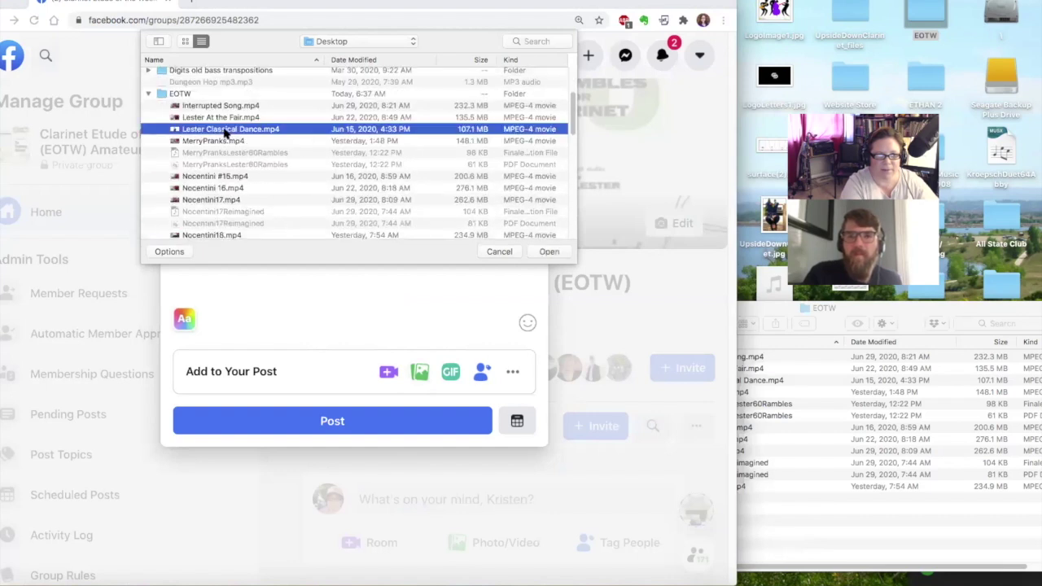
pyautogui.click(548, 252)
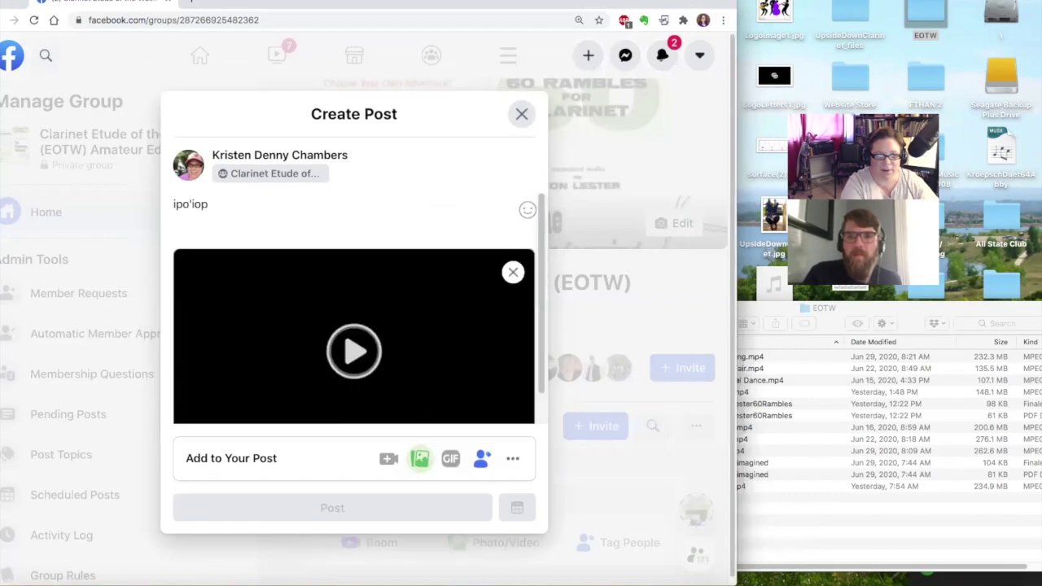
pyautogui.moveTo(505, 309)
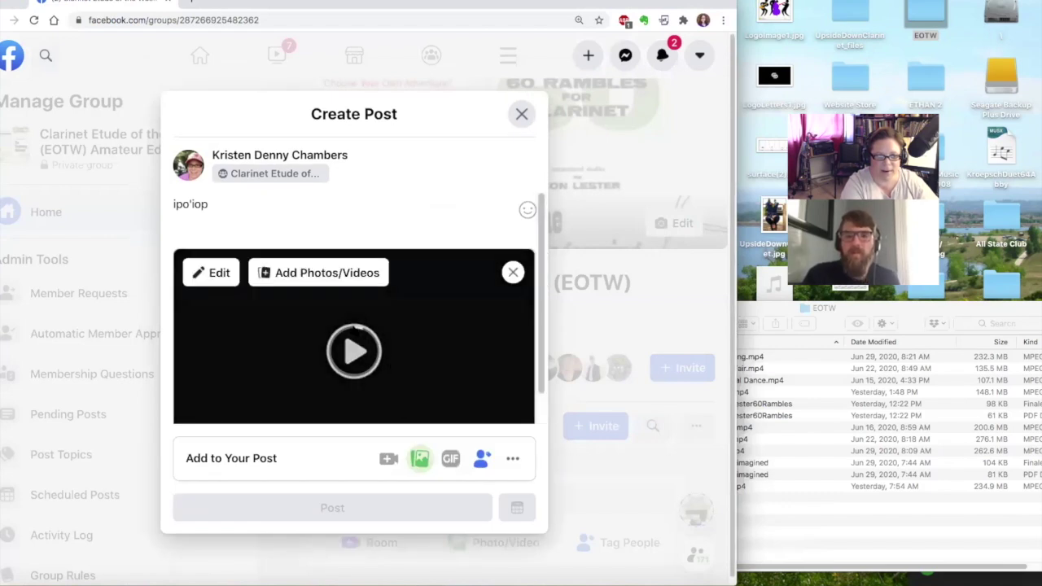